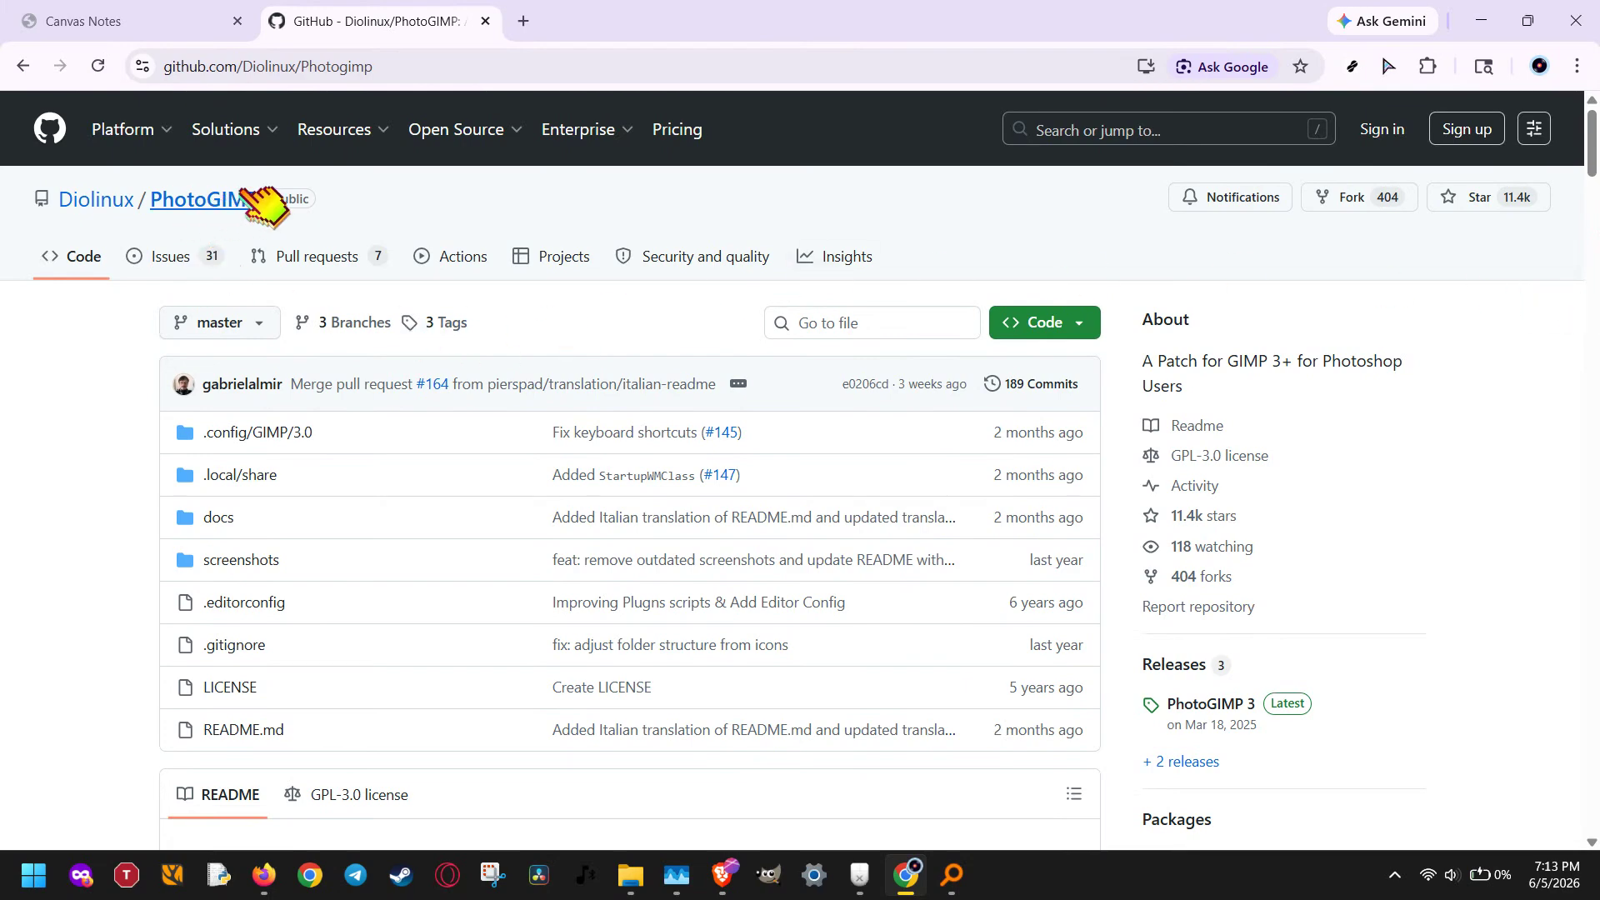
Examine the Diolinux/PhotoGIMP repository page, from its address to the README's install and download instructions.
left_click_drag(403, 66, 167, 77)
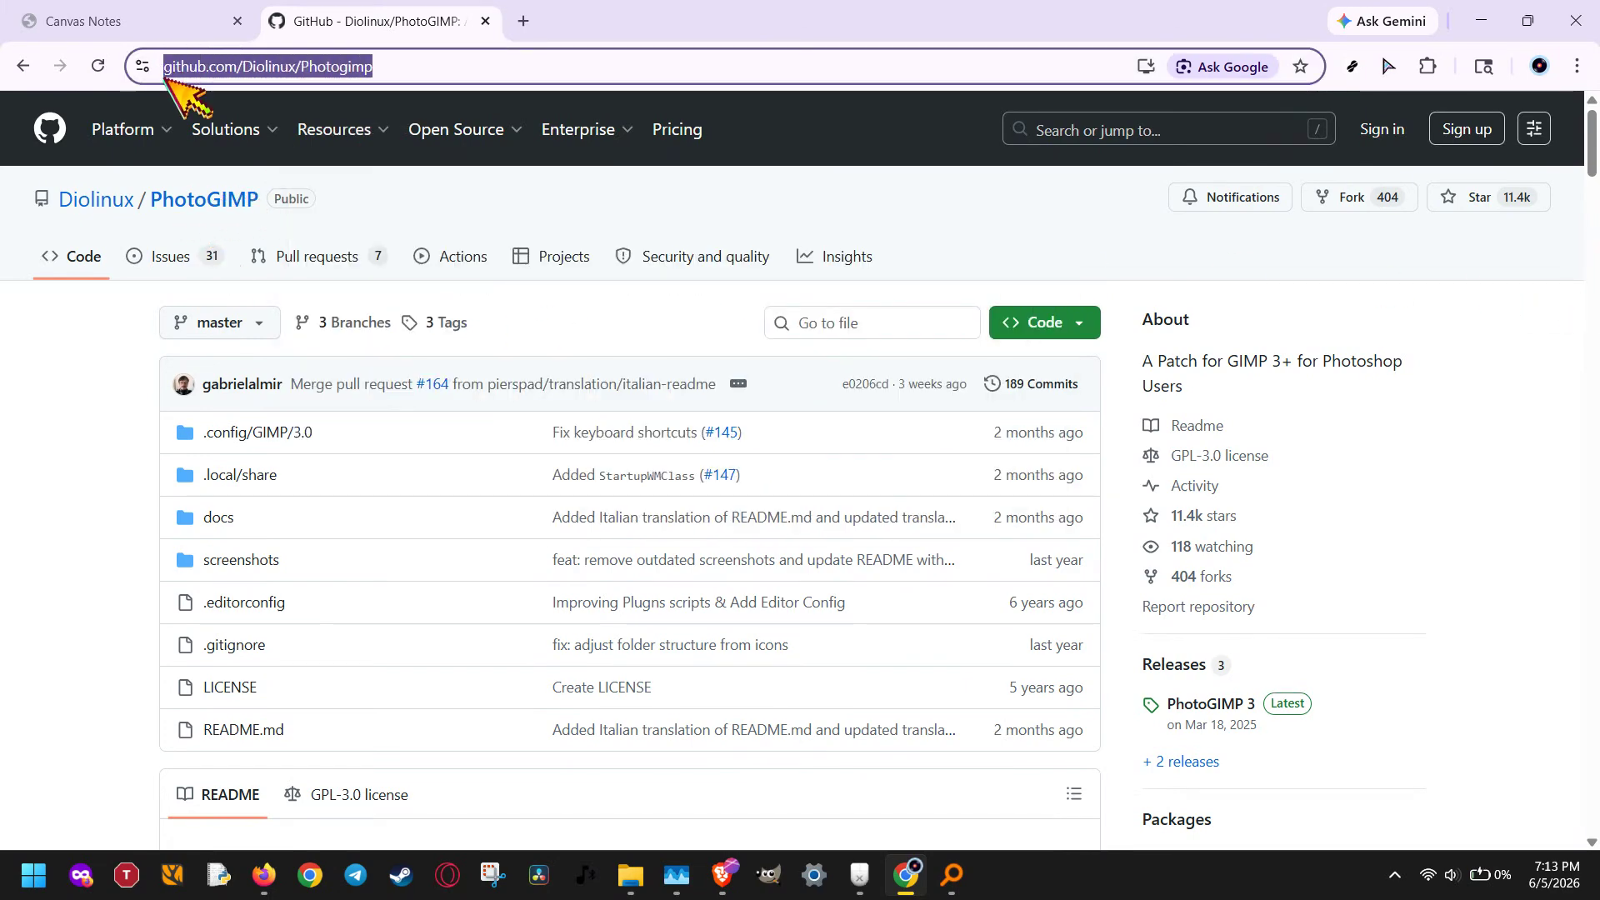
left_click(1364, 364)
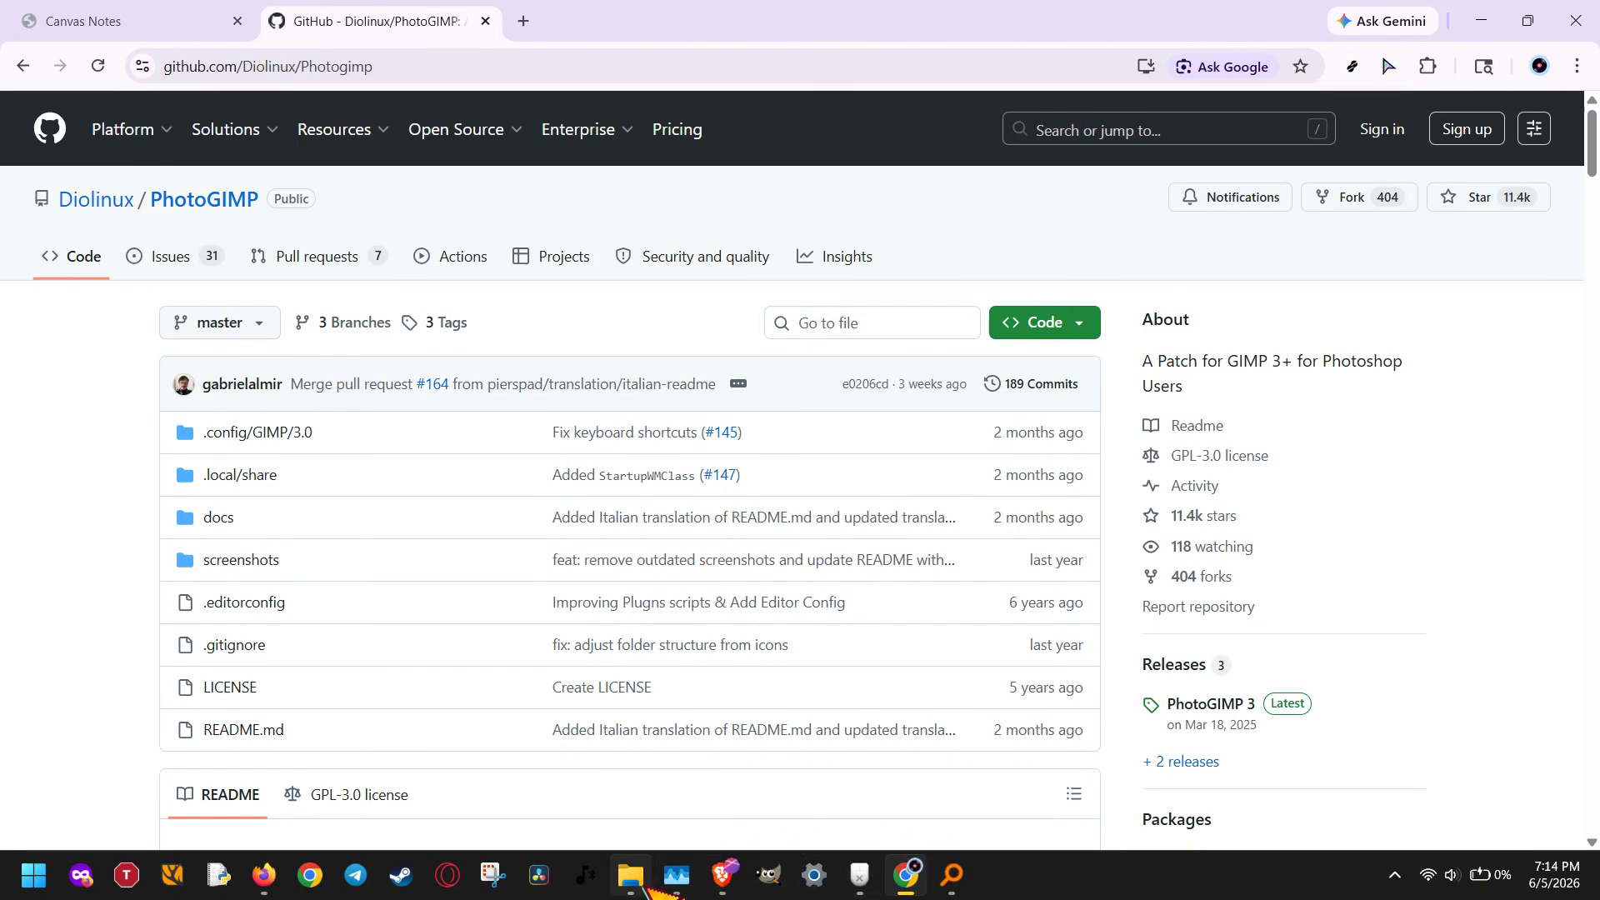
mouse_move(633, 890)
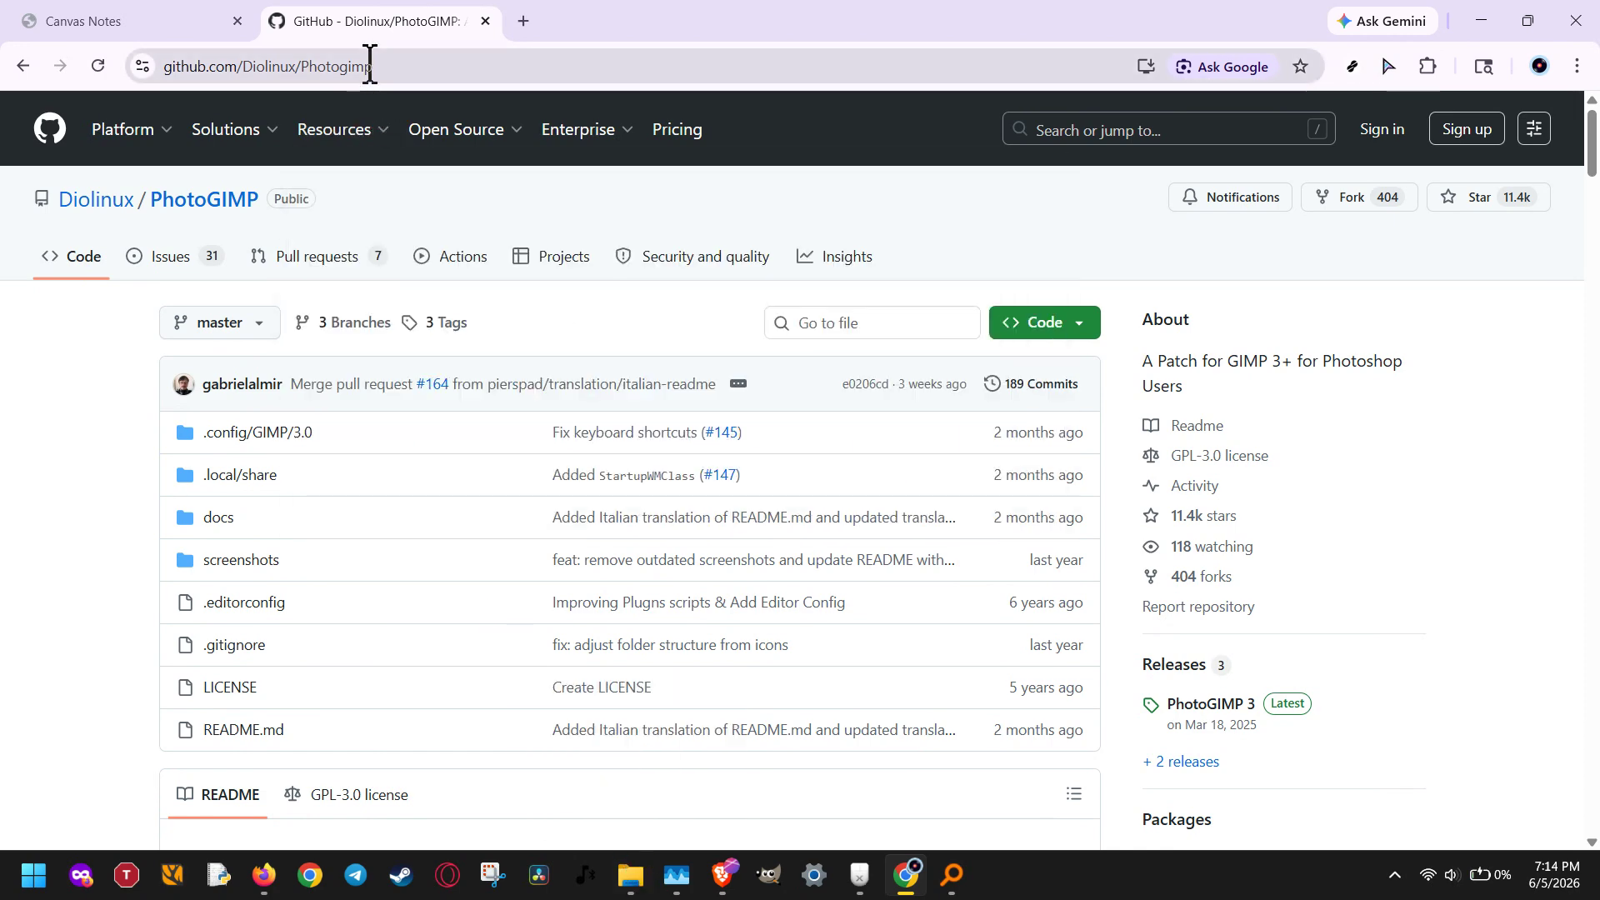
left_click_drag(386, 61, 158, 67)
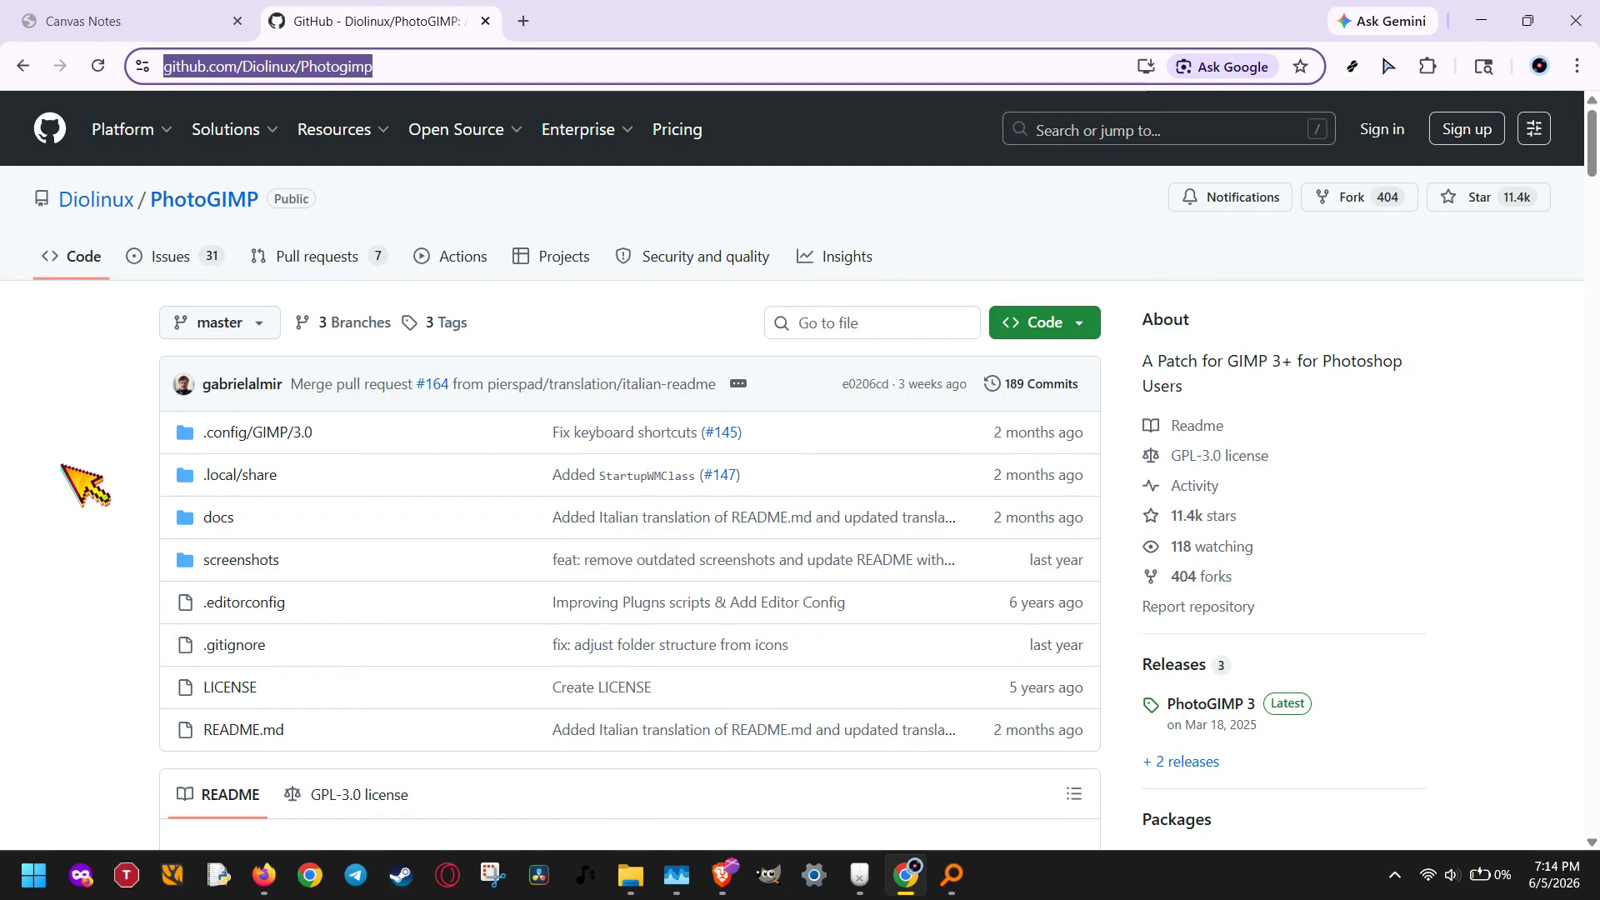
scroll(661, 500, "down", 20)
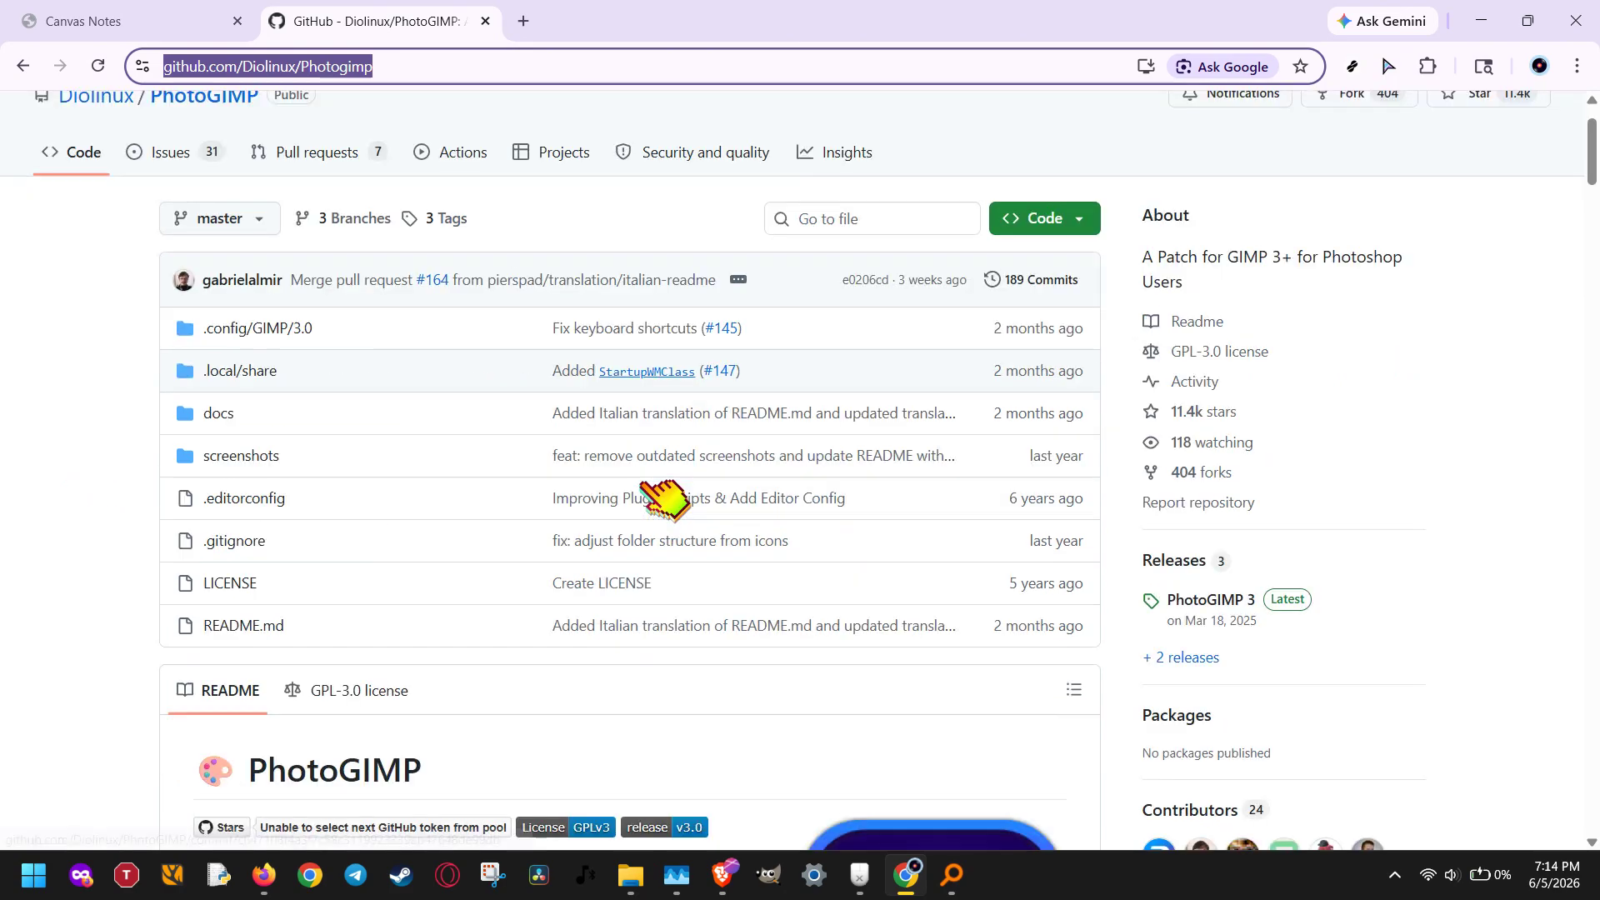
scroll(662, 498, "down", 10)
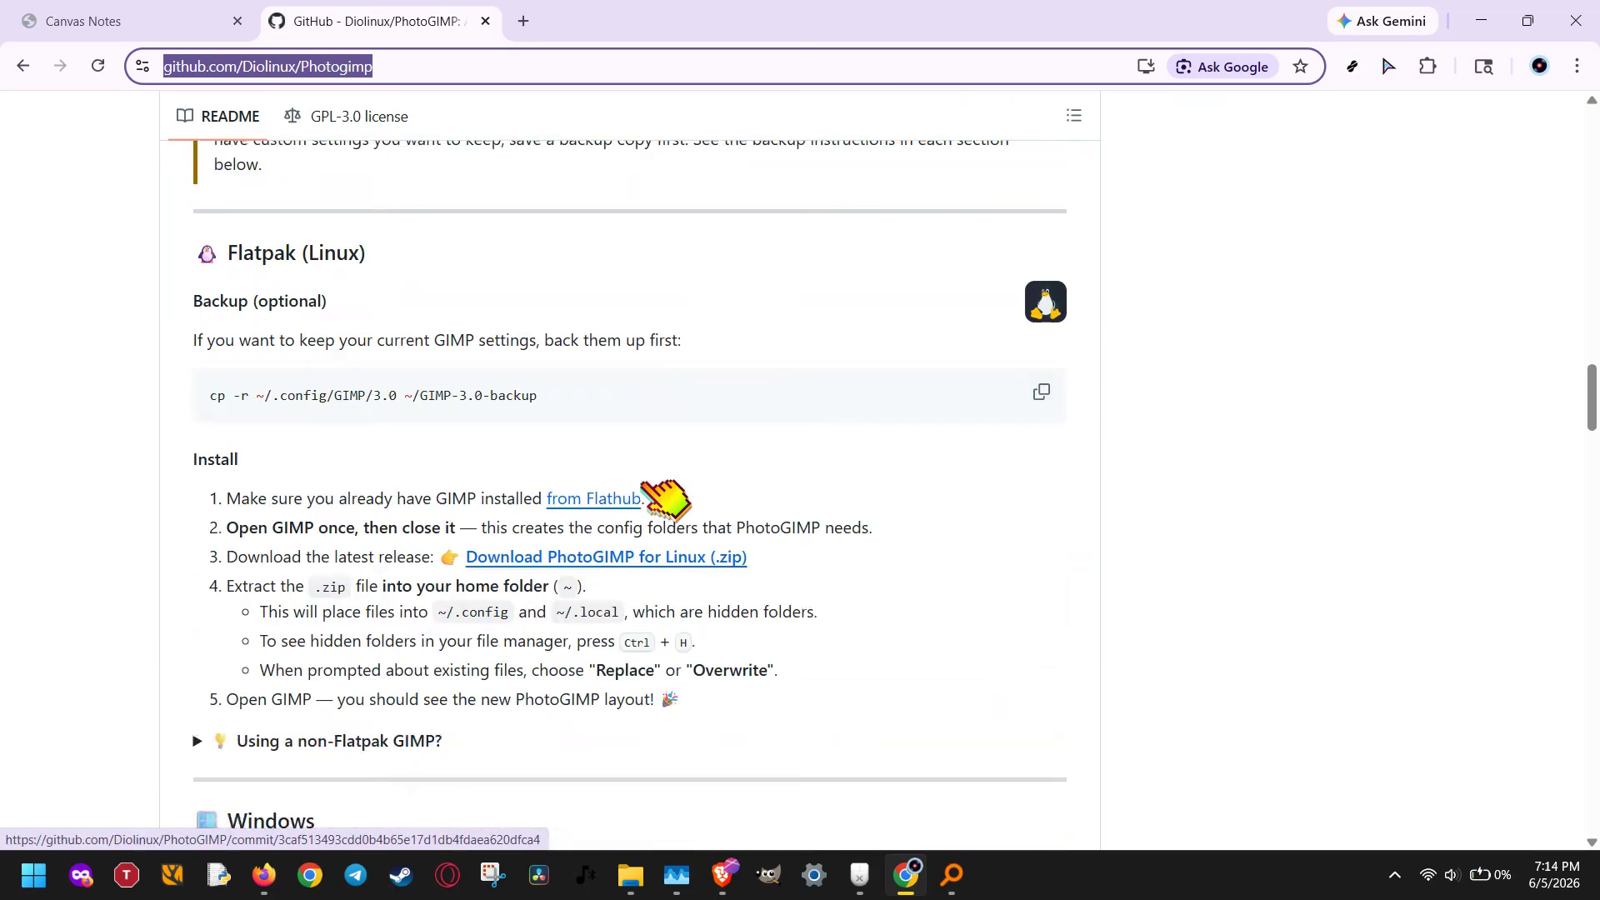
left_click_drag(450, 450, 754, 454)
left_click(802, 459)
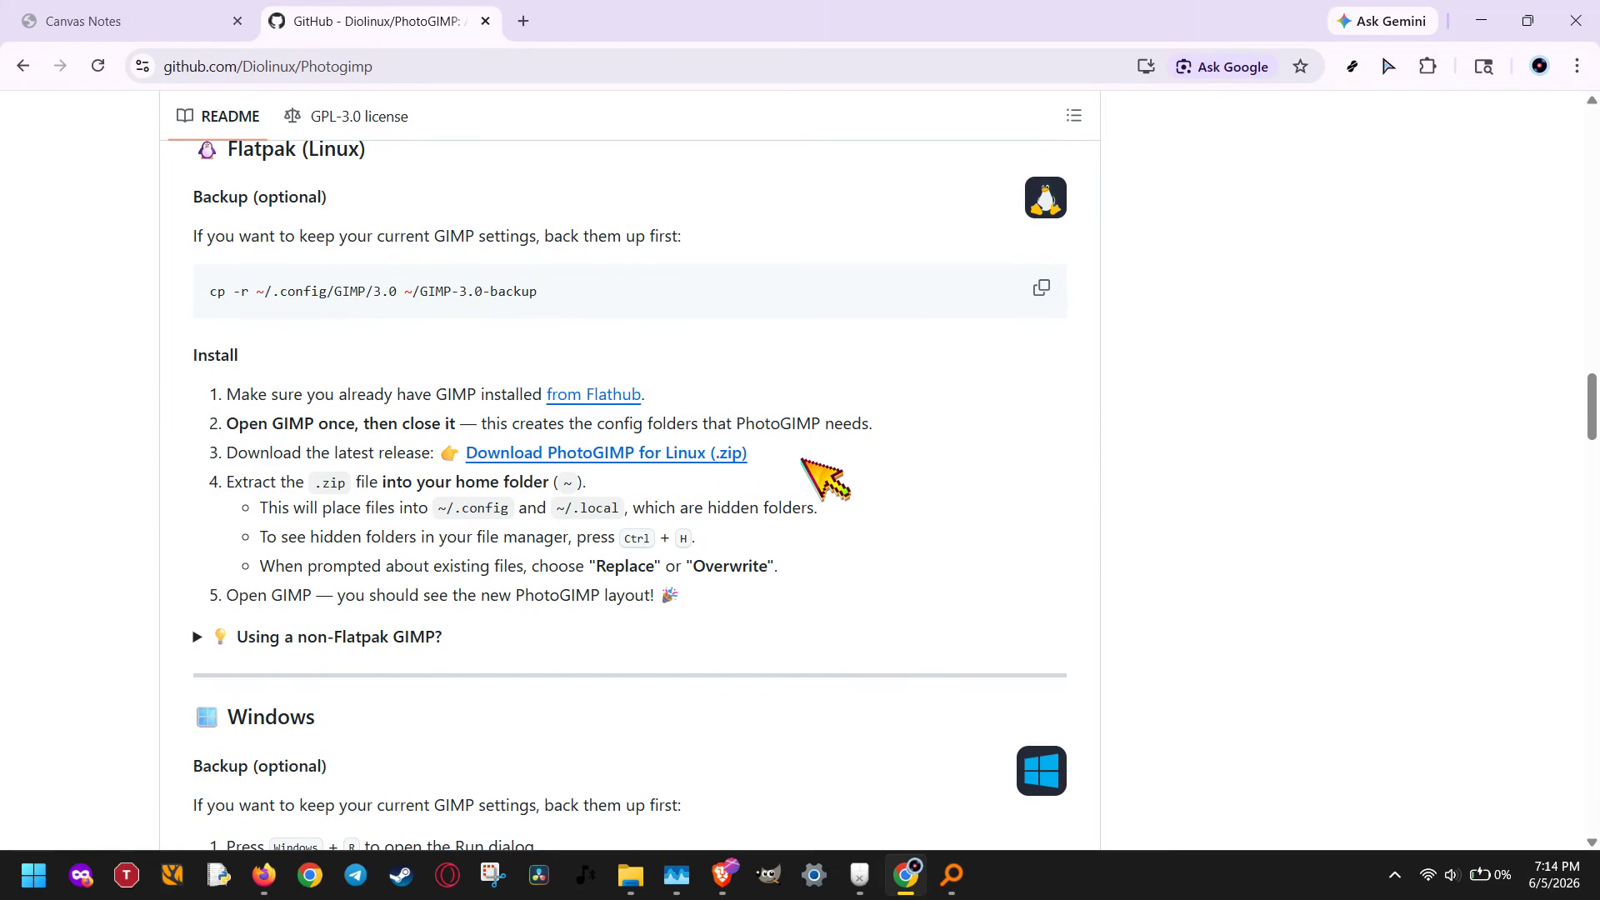
Switch to File Explorer and open the 3.0 folder inside the extracted PhotoGIMP folder in Downloads.
left_click(637, 877)
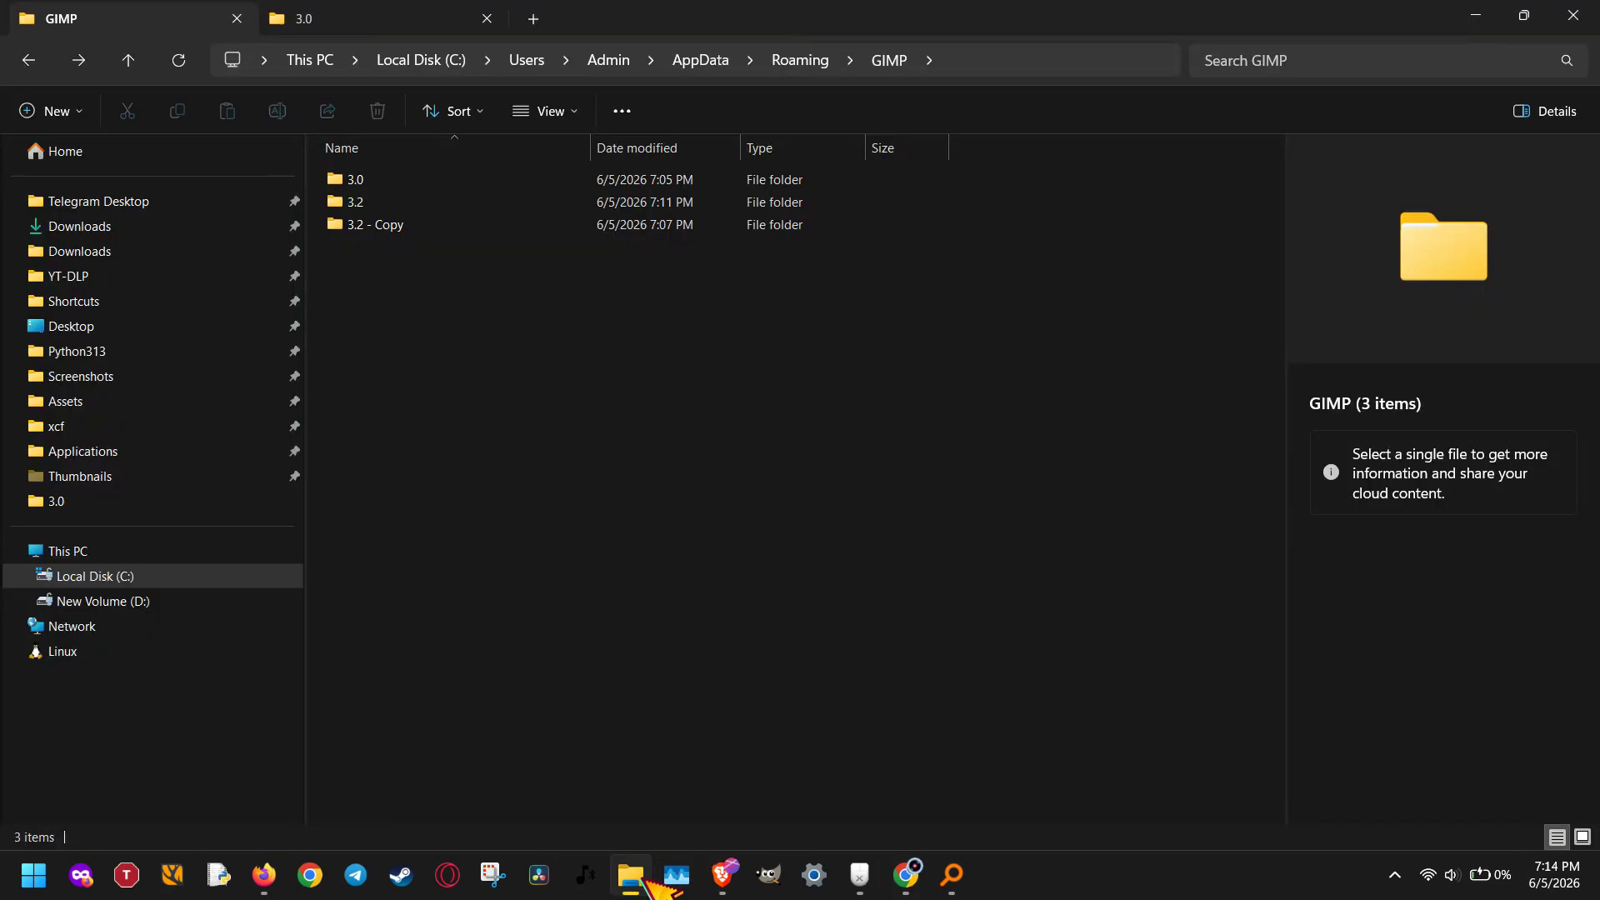
left_click(323, 15)
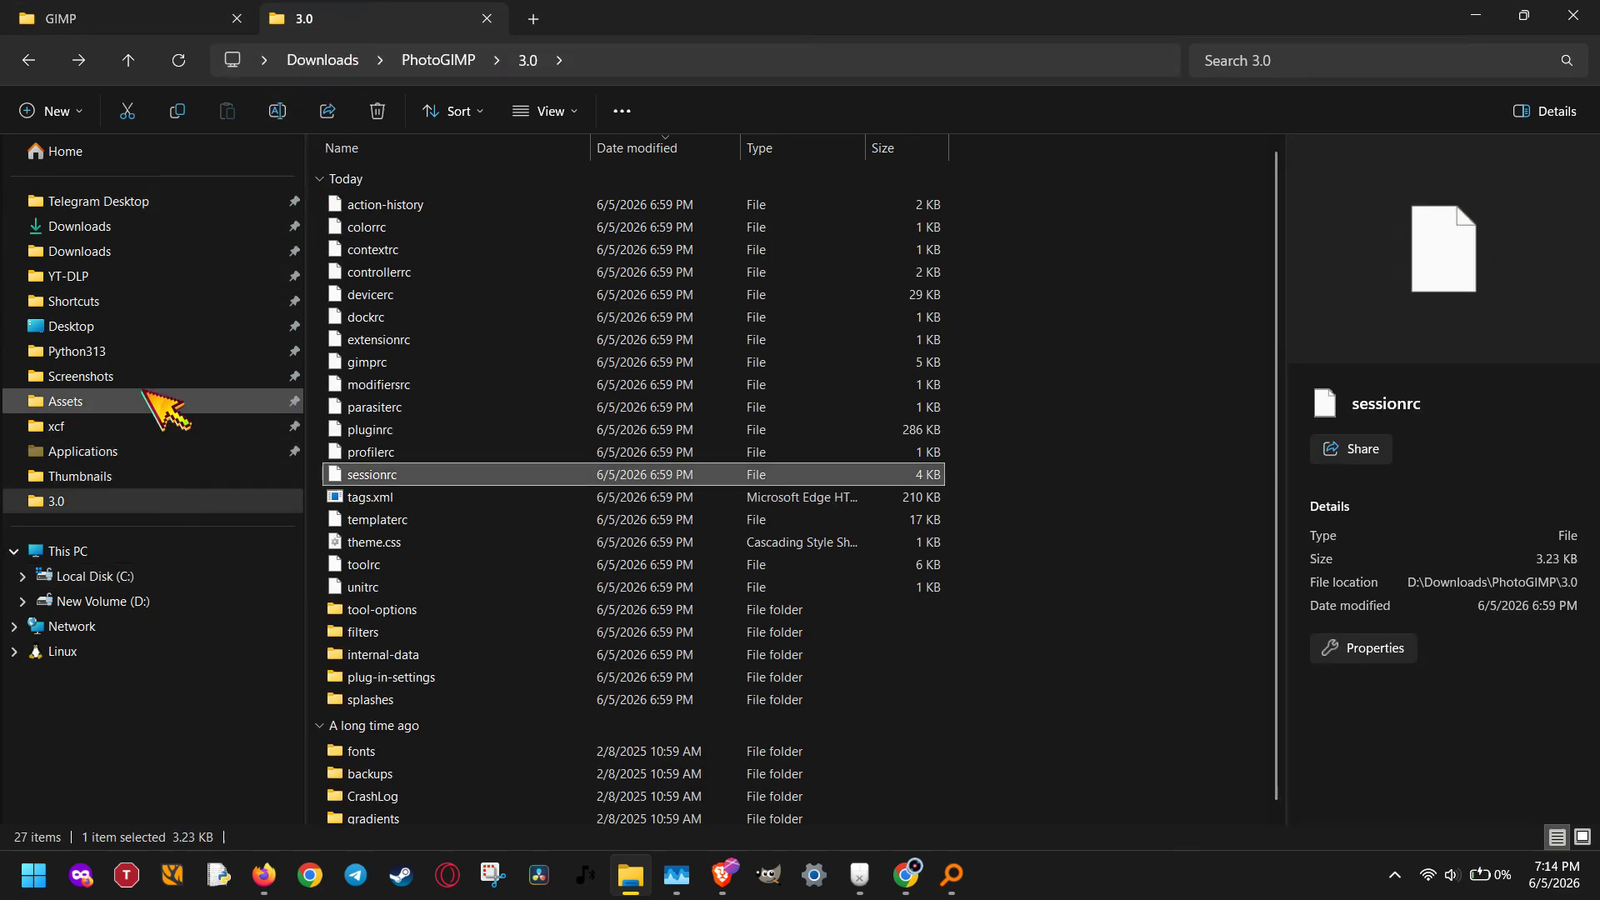
left_click(125, 227)
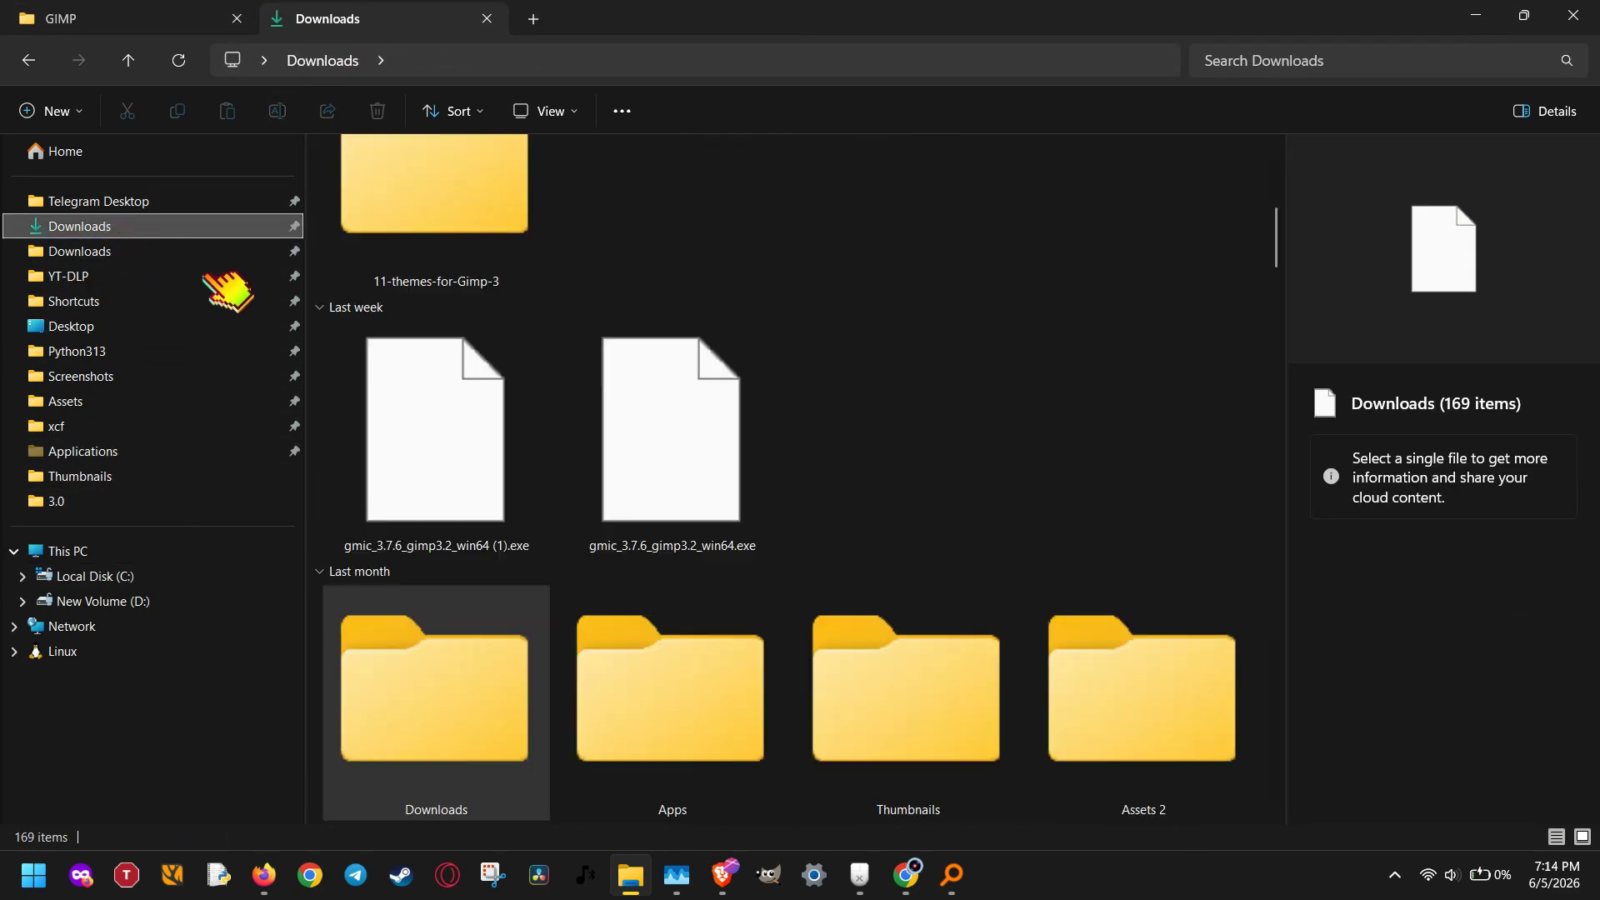
scroll(725, 466, "up", 5)
left_click(717, 441)
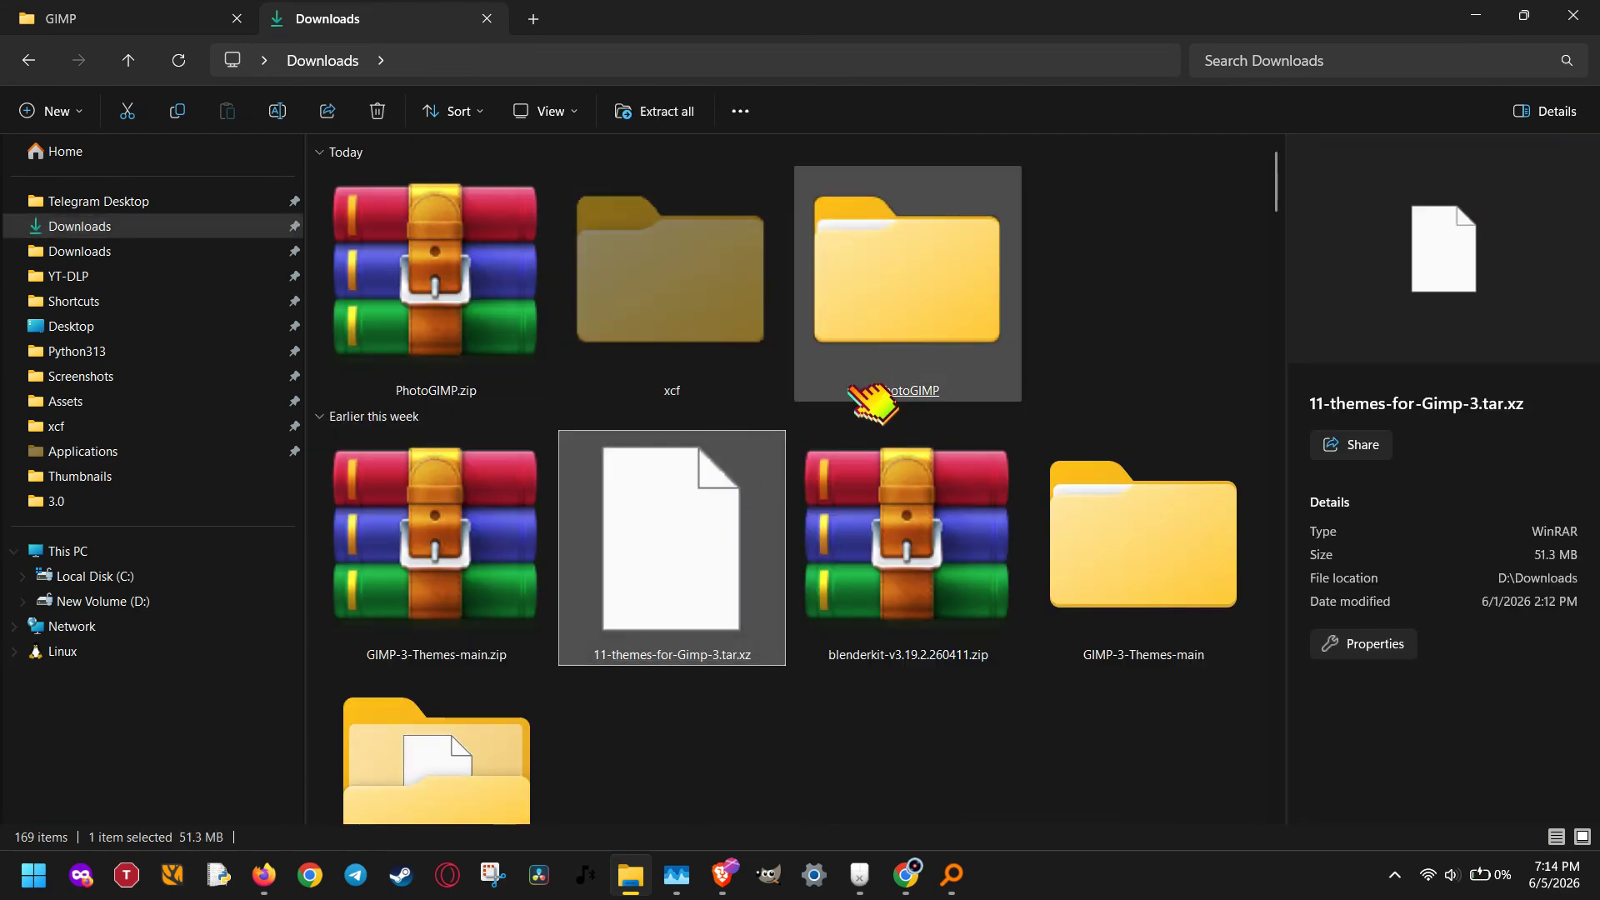
left_click(925, 379)
double_click(920, 310)
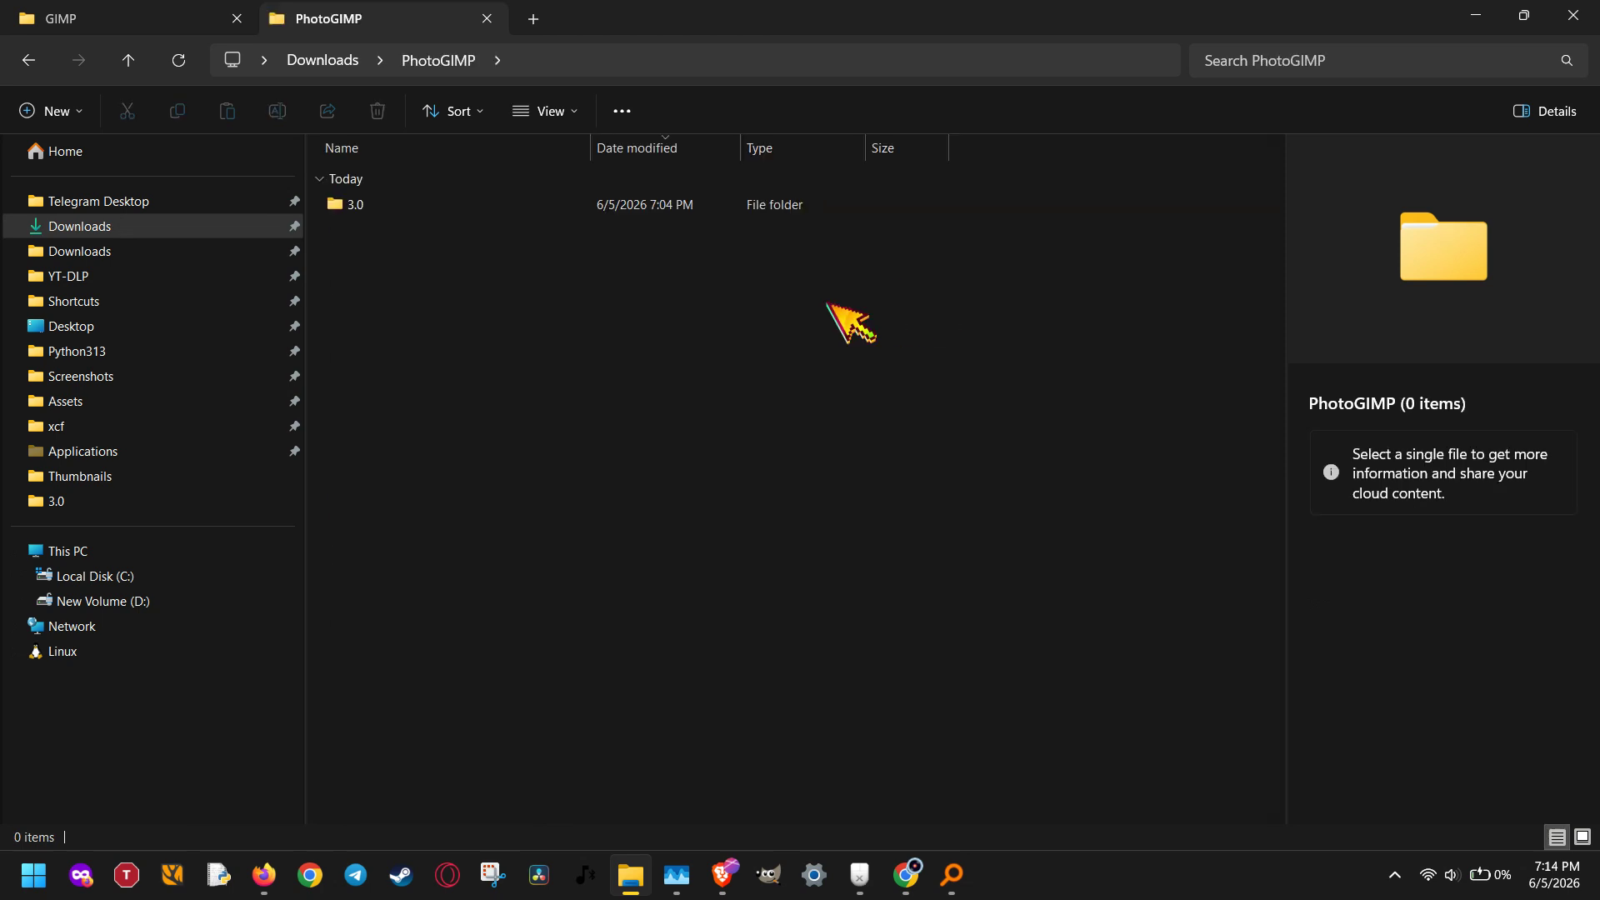
double_click(379, 206)
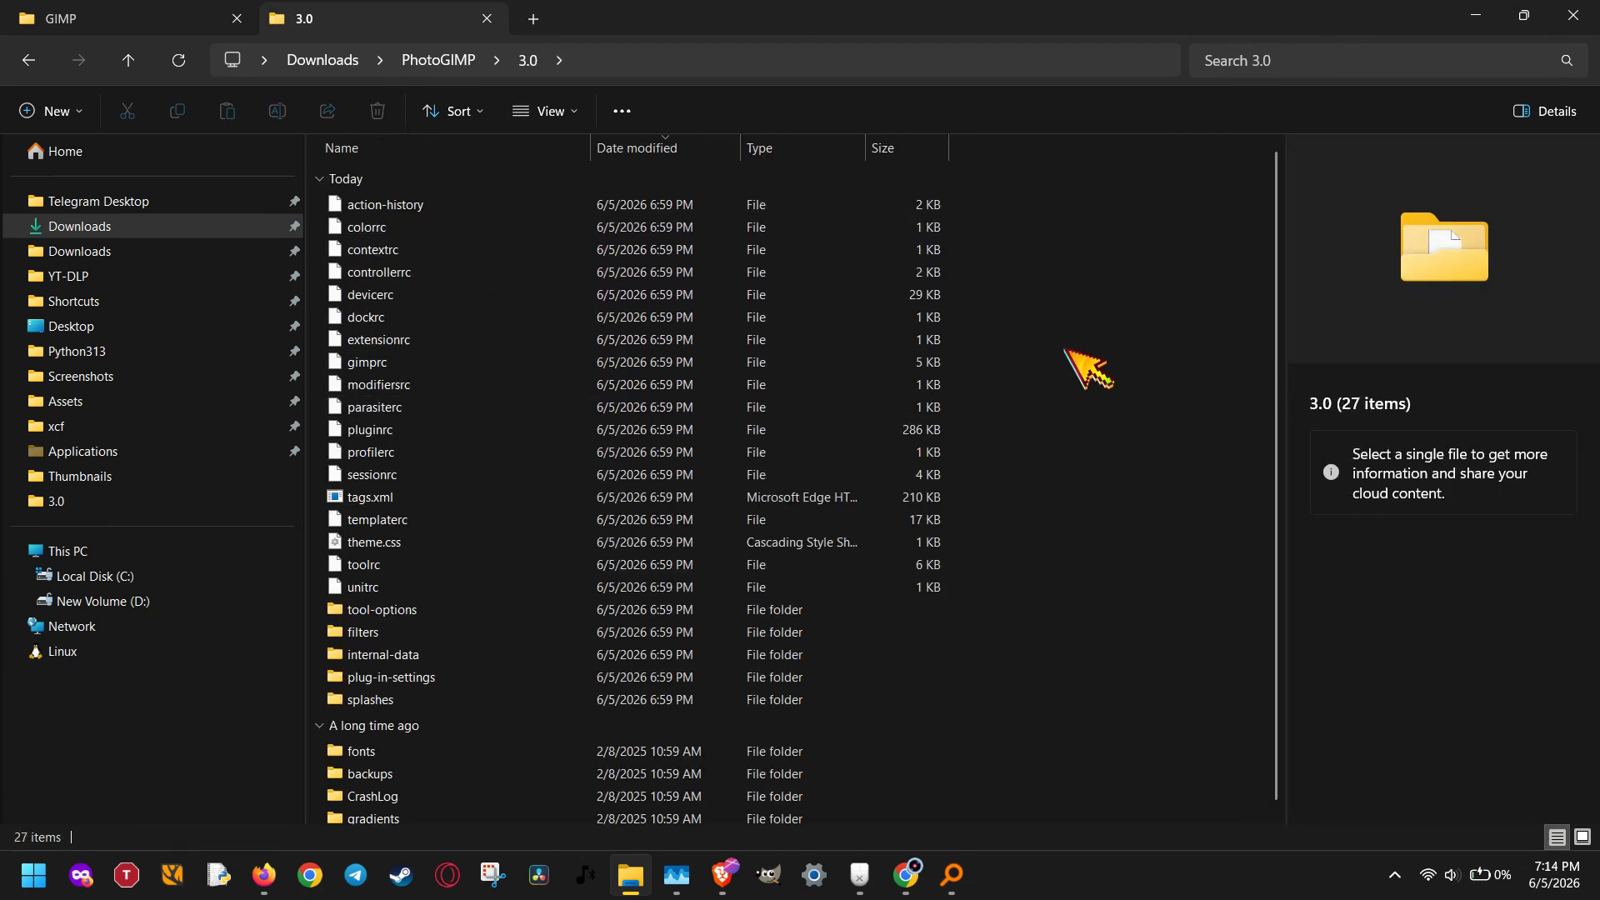
Copy all files and folders in the PhotoGIMP 3.0 folder.
key("ctrl+a")
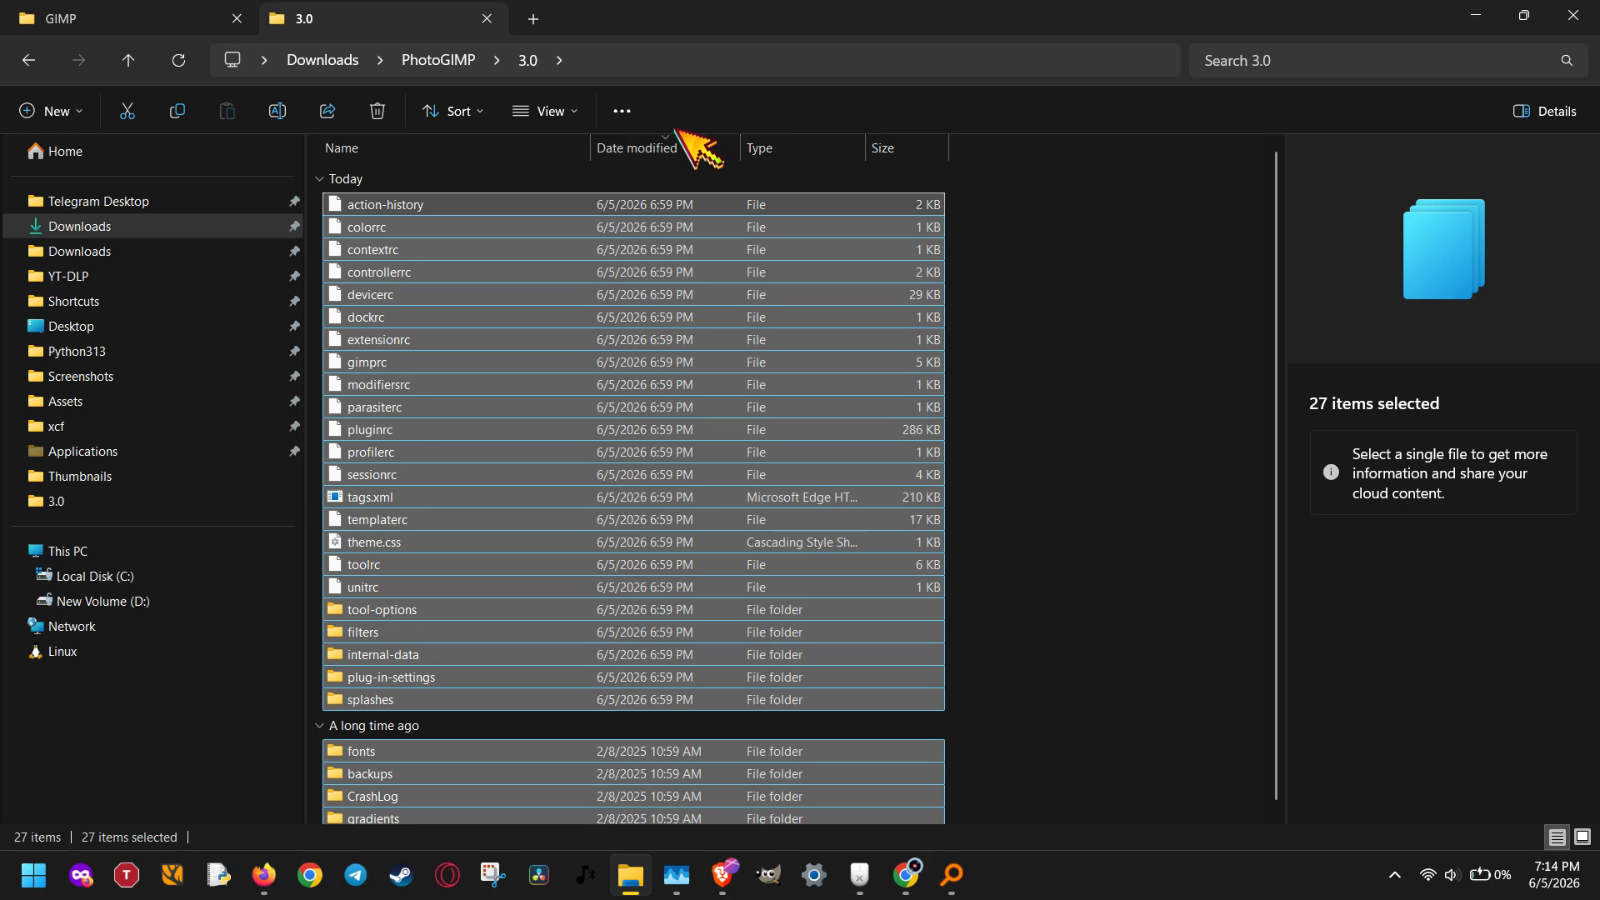
left_click(623, 112)
left_click(1067, 317)
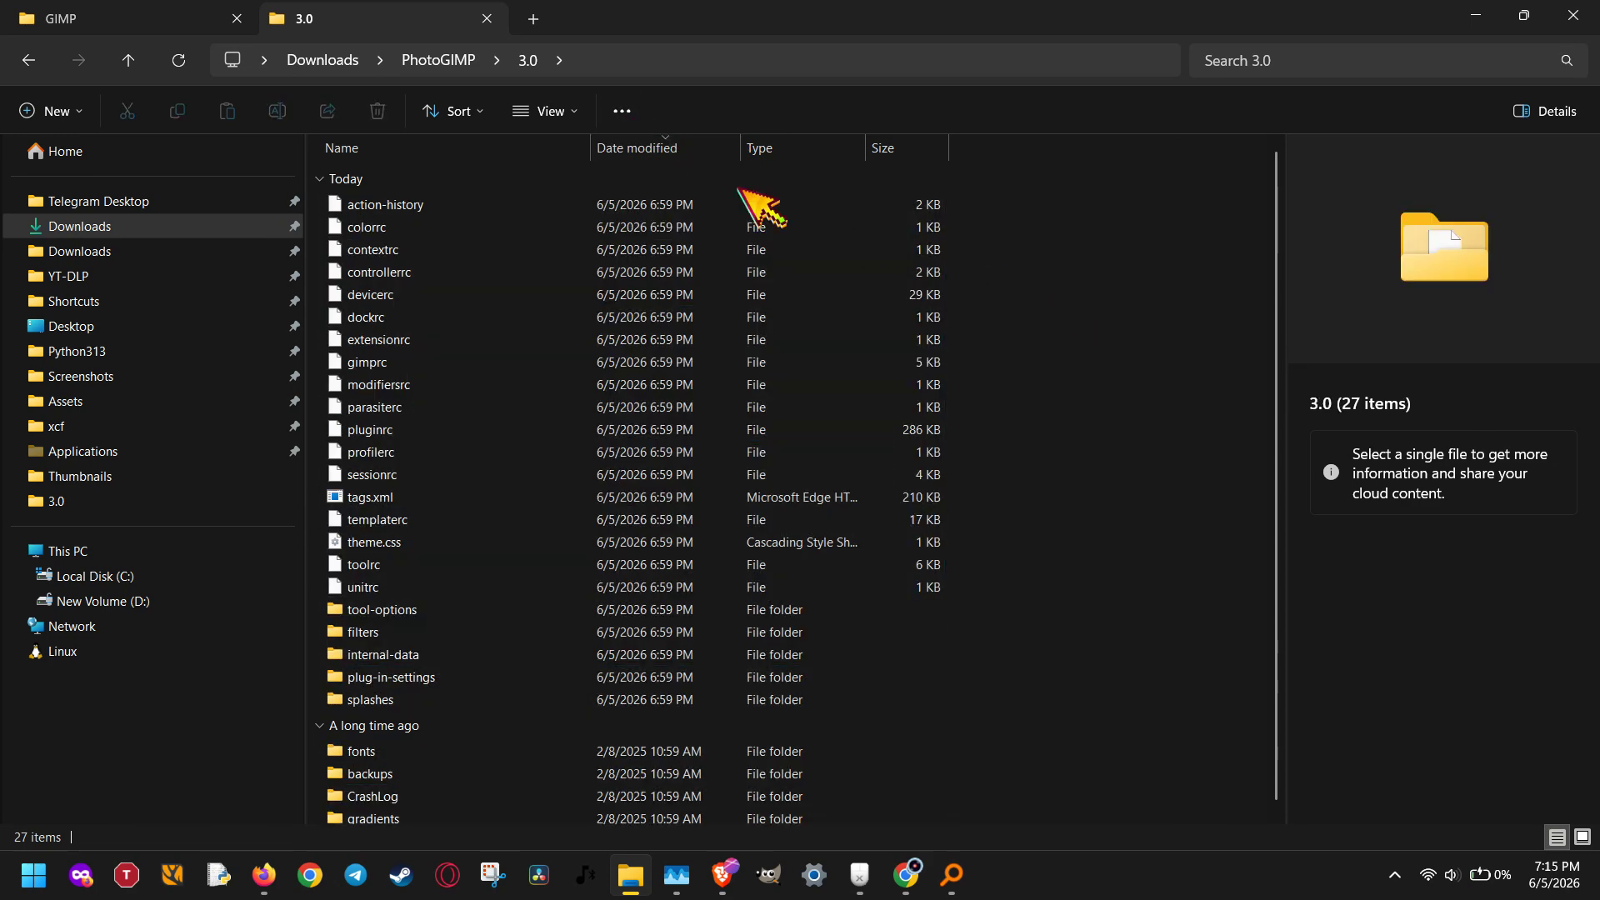
left_click(622, 111)
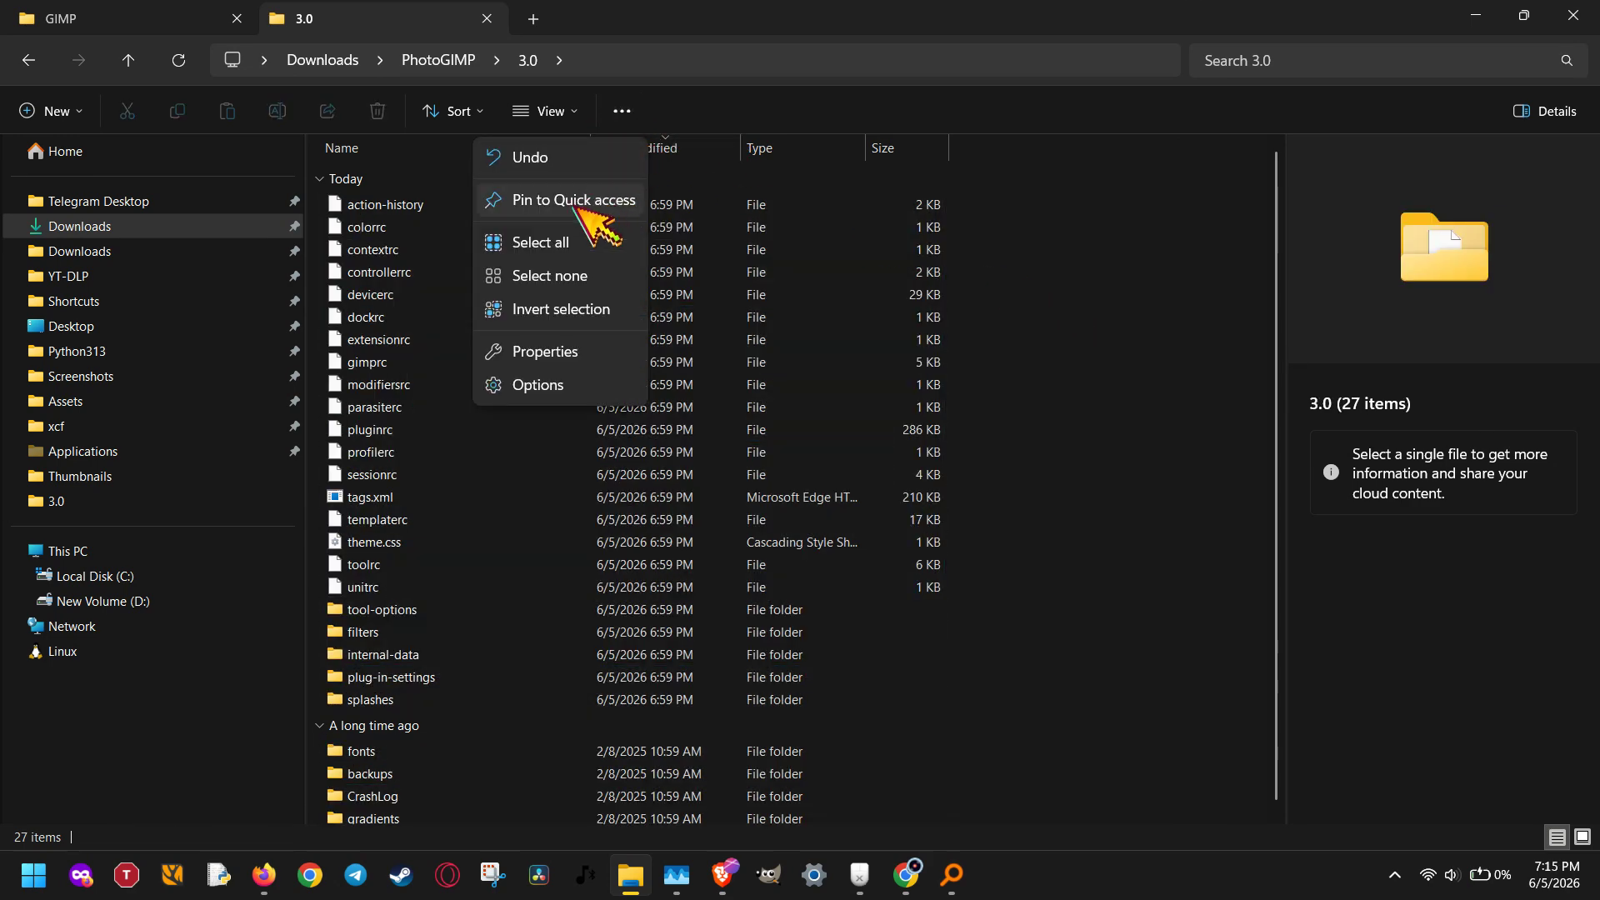
left_click(600, 245)
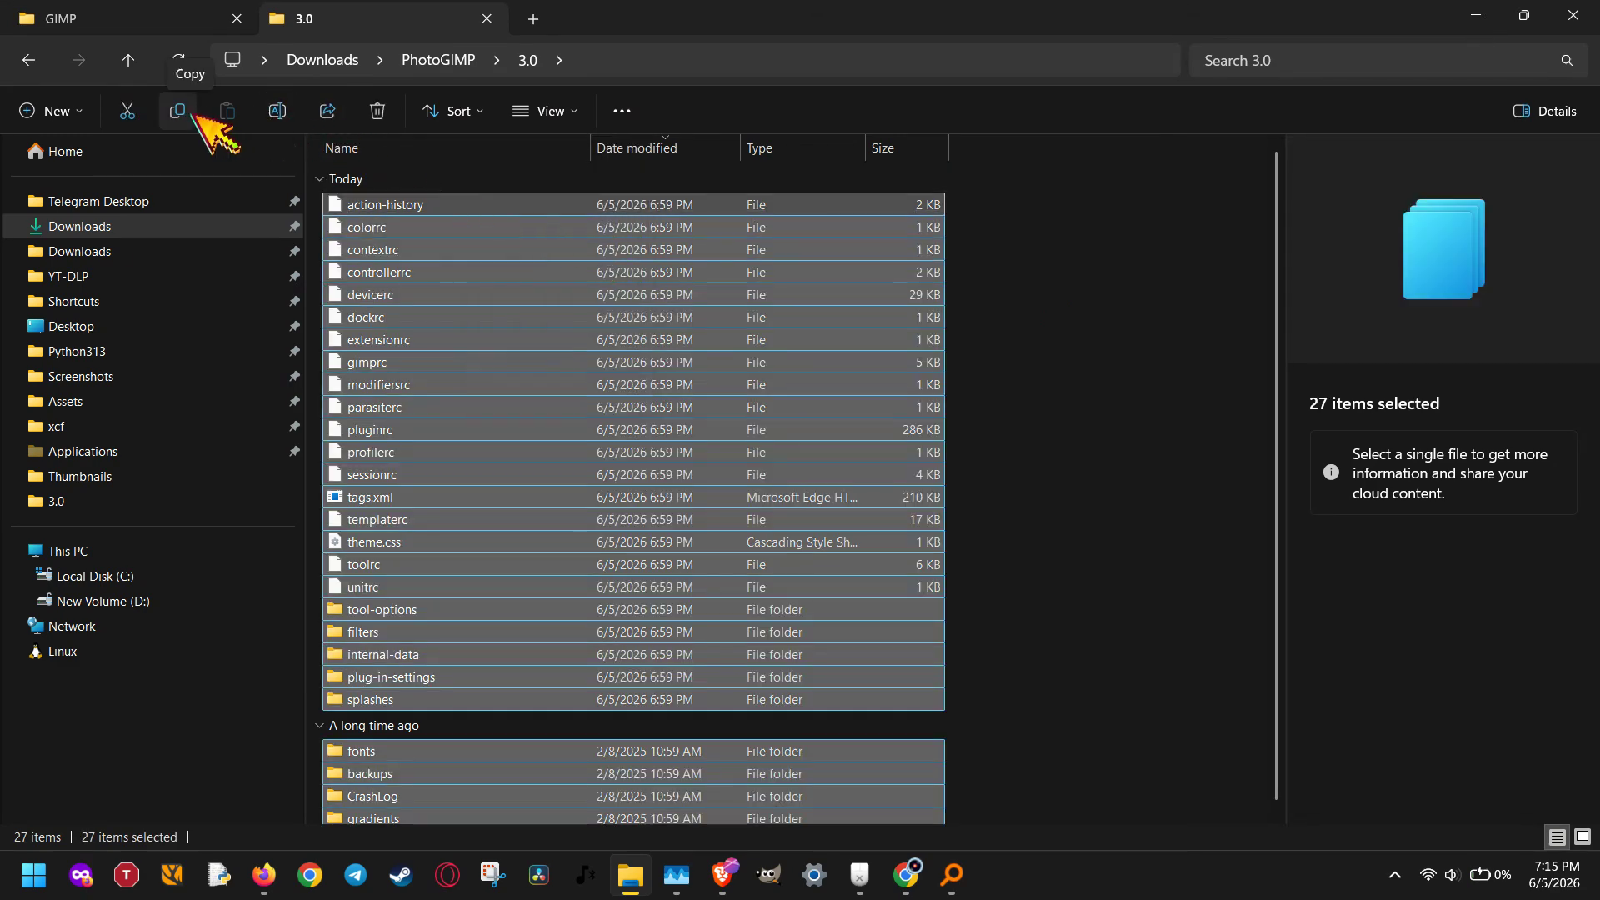
left_click(177, 111)
Open the GIMP settings folder with the Run command %appdata%\gimp.
left_click(163, 20)
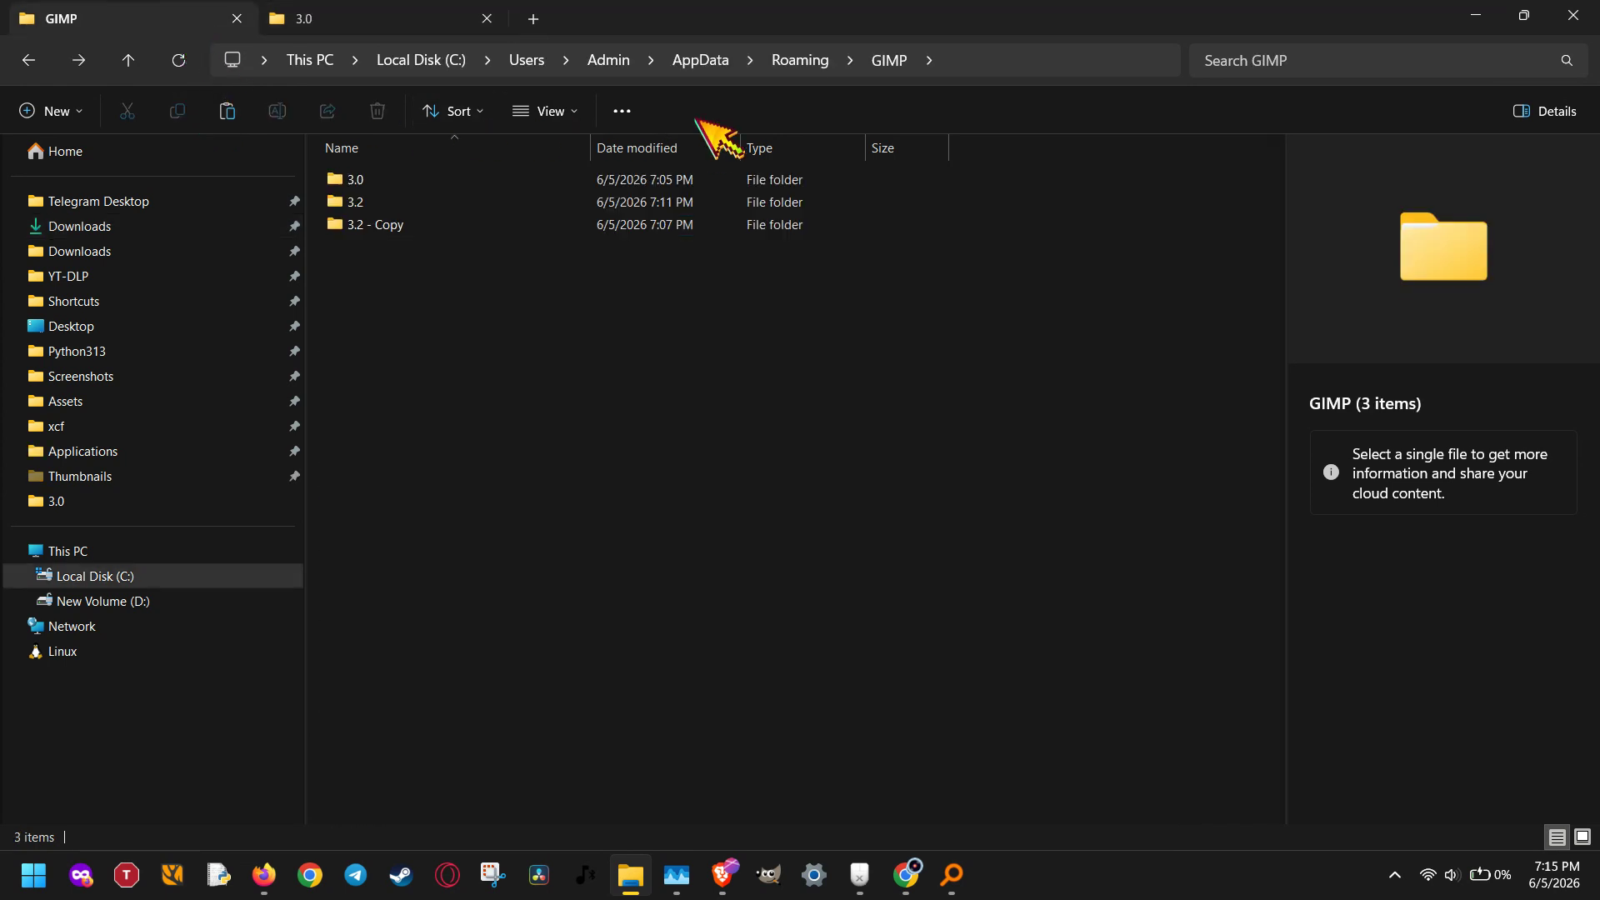
left_click(1011, 66)
left_click(1008, 67)
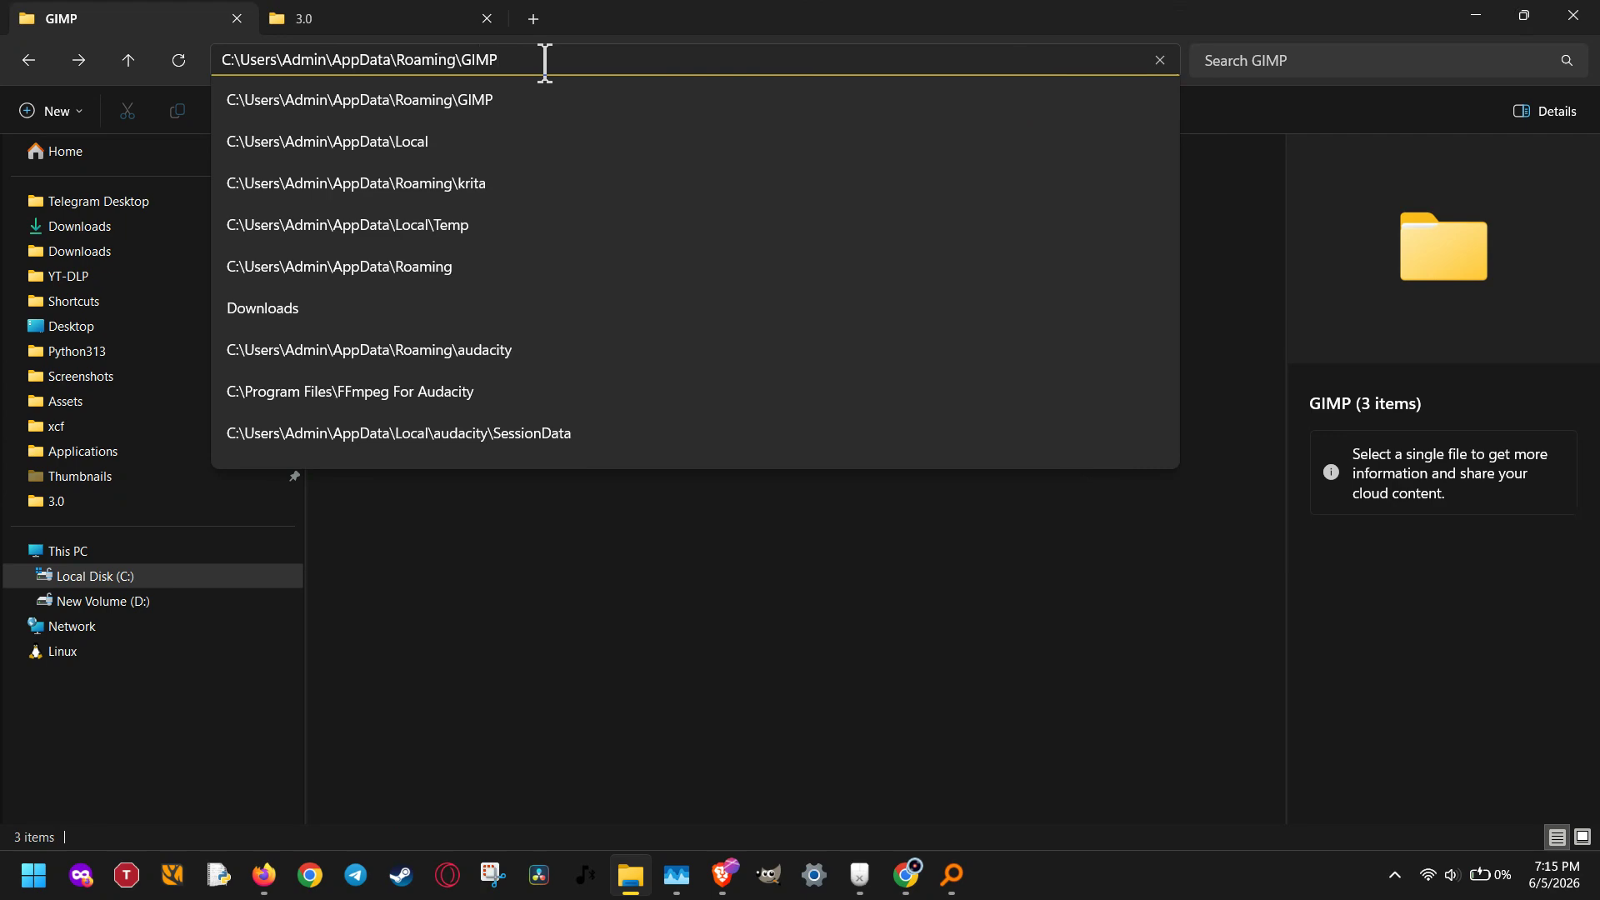
key("super+r")
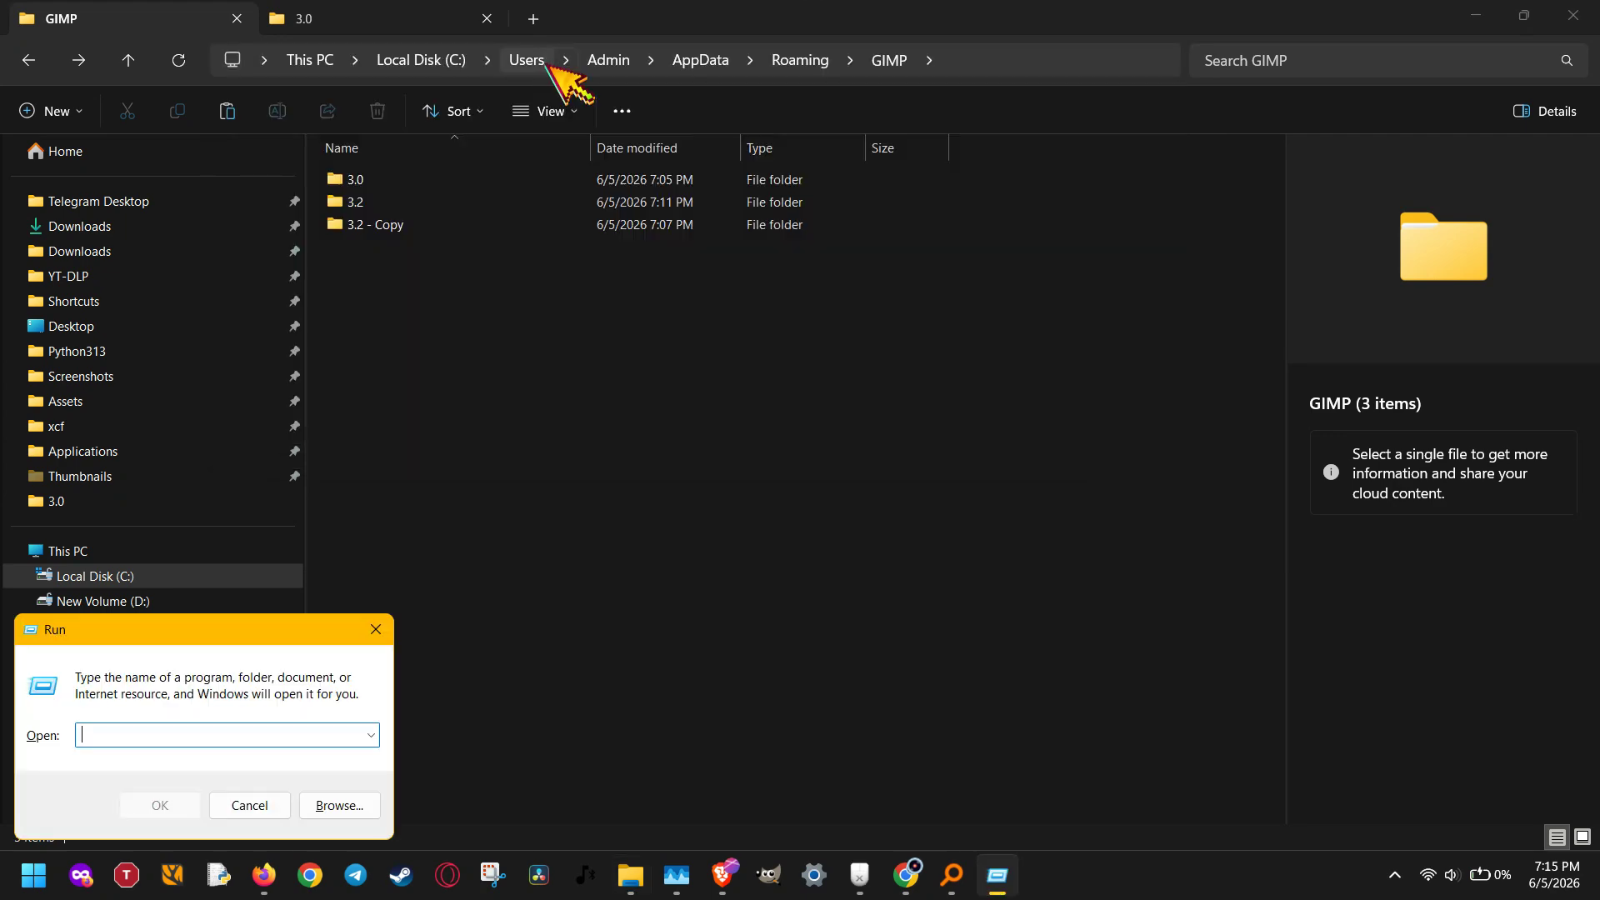
type("%appdata%\\gimp")
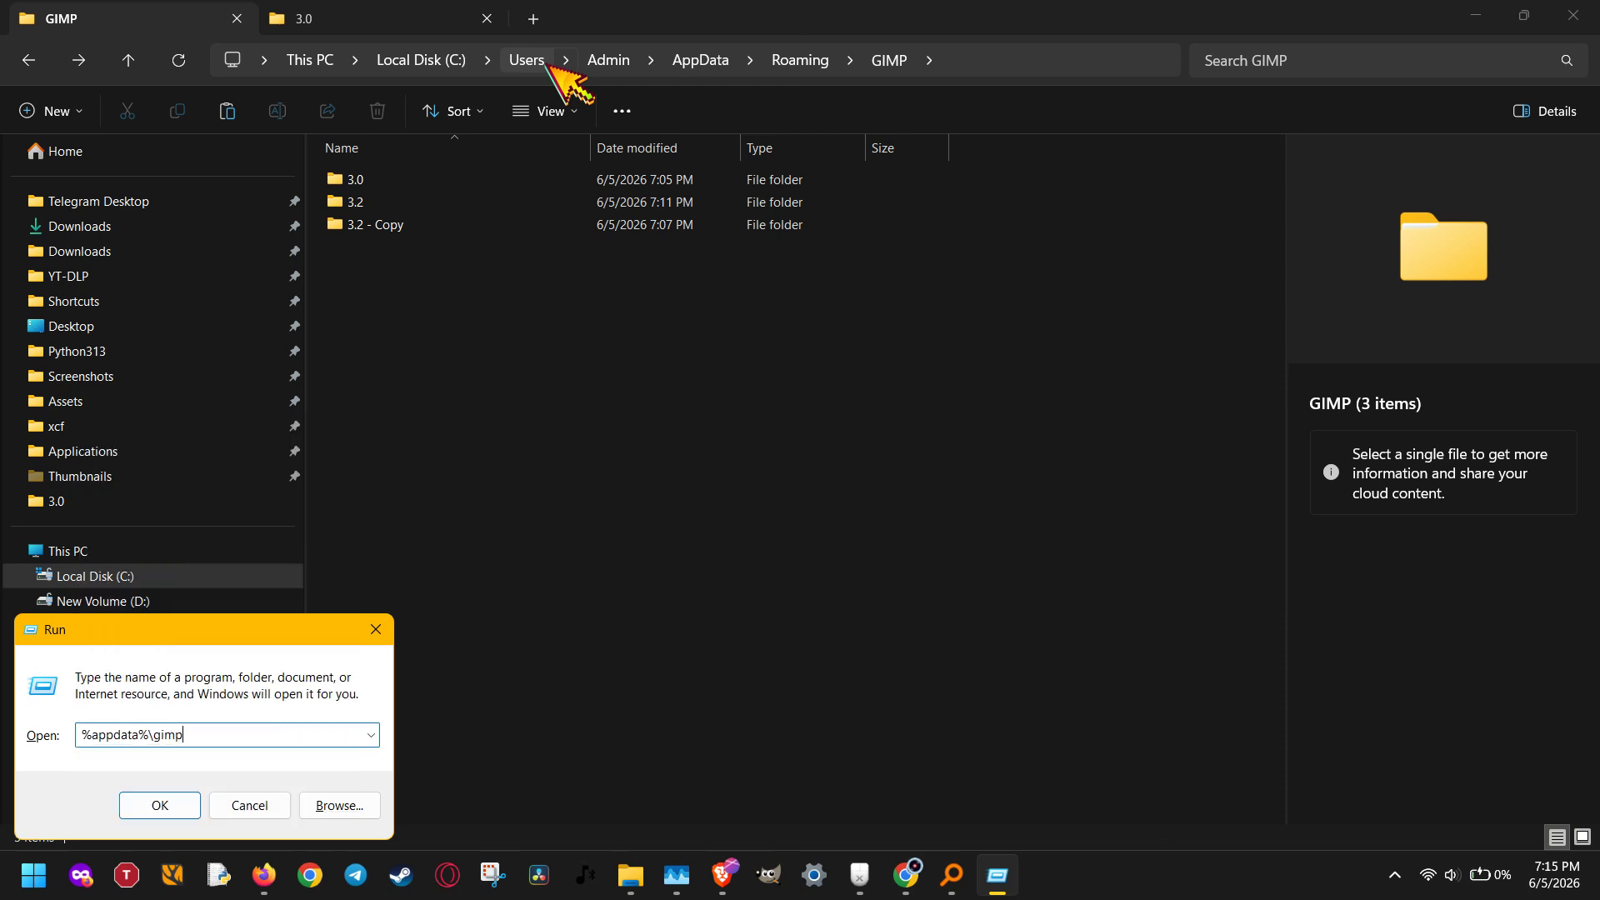
key("Return")
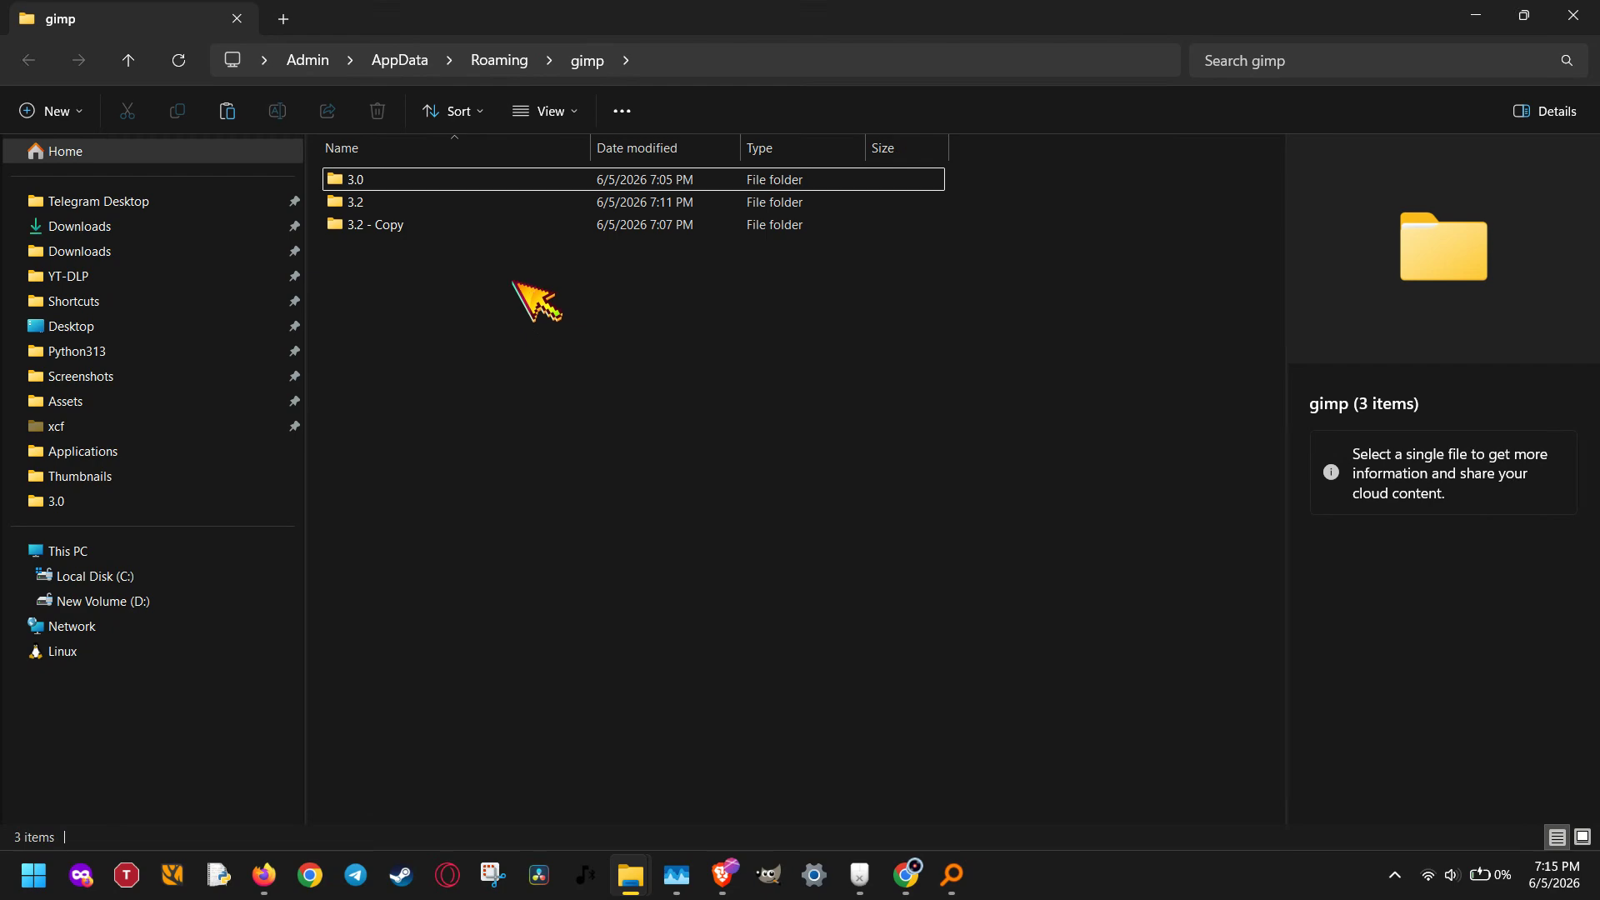
Rename the "3.2 - Copy" folder as "3.2 - Copy (Backup)".
left_click(417, 205)
left_click(405, 226)
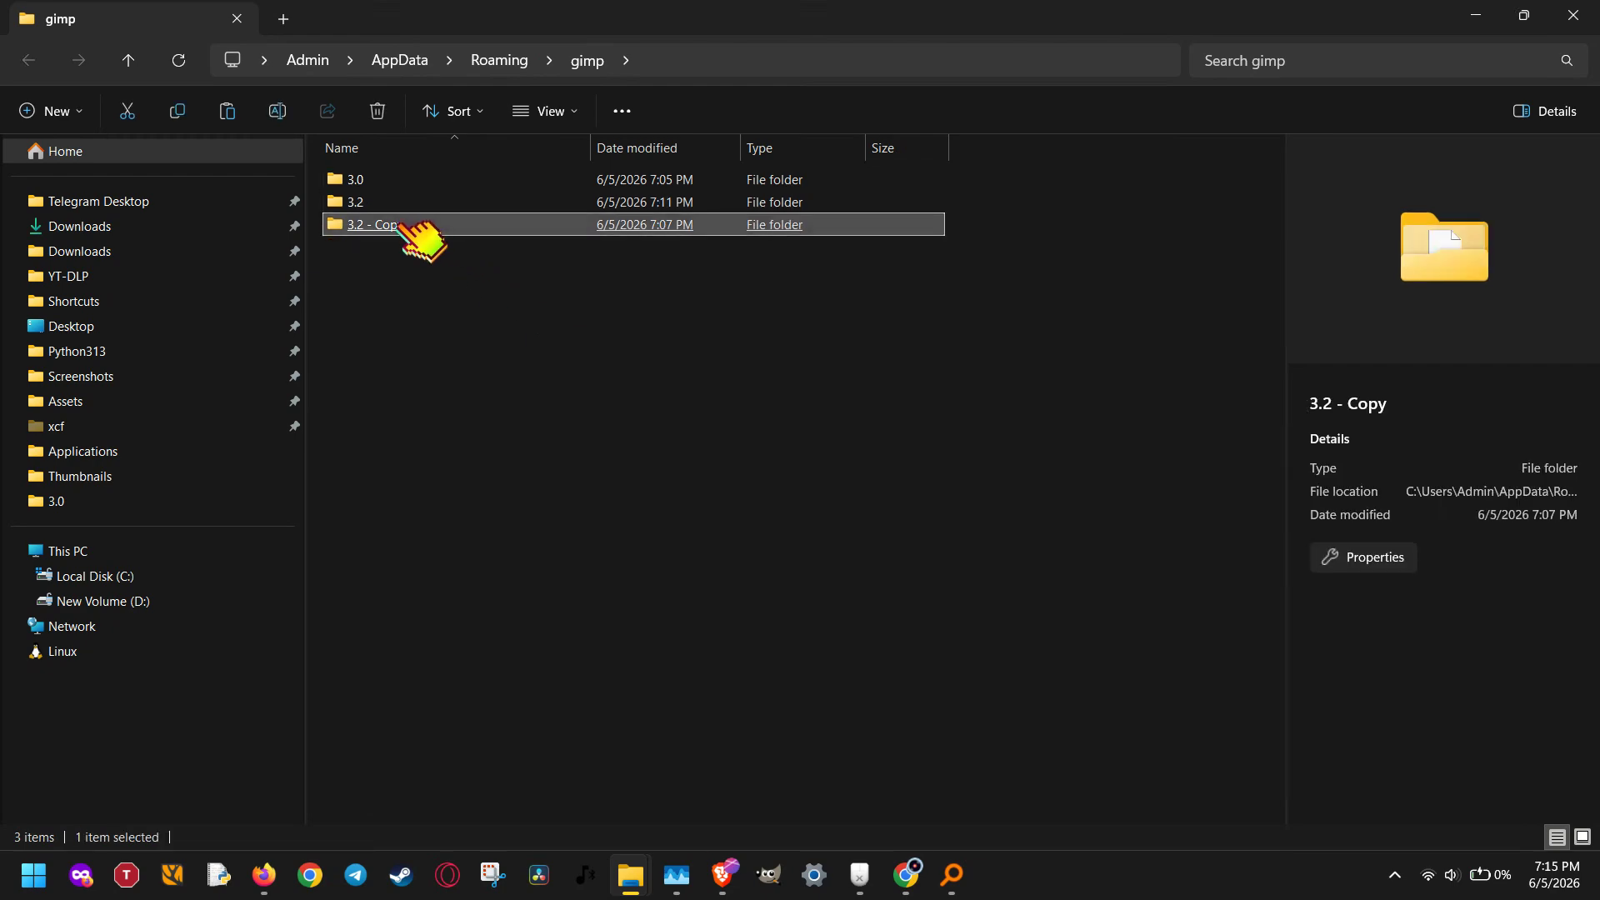
left_click(279, 112)
key("Right")
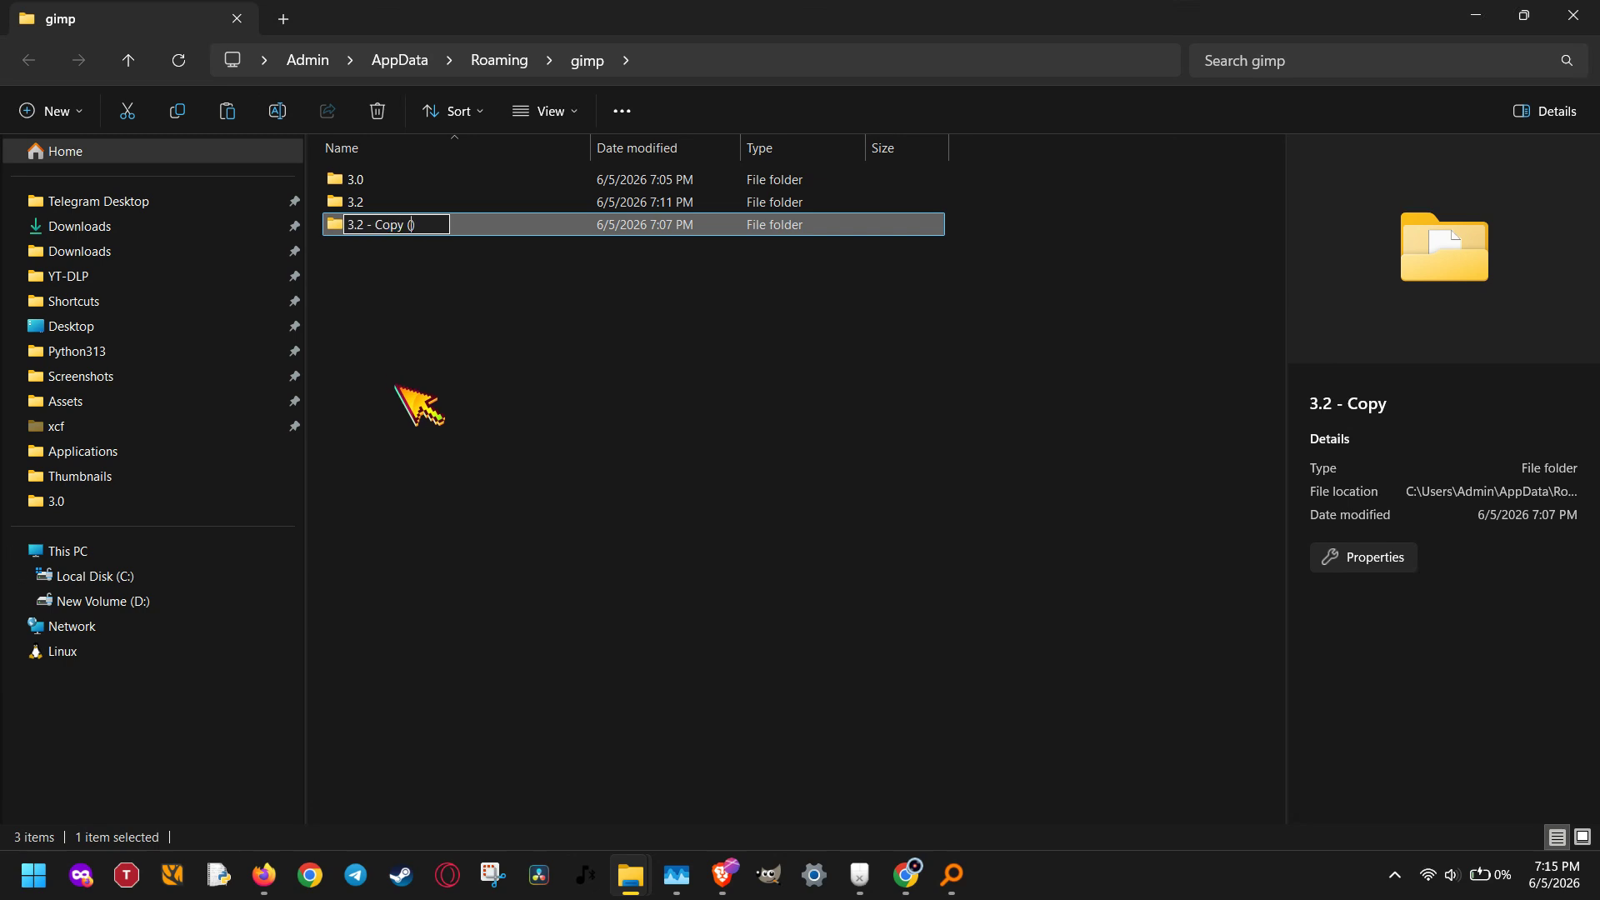
type("()")
key("Left")
type("Backup")
key("Return")
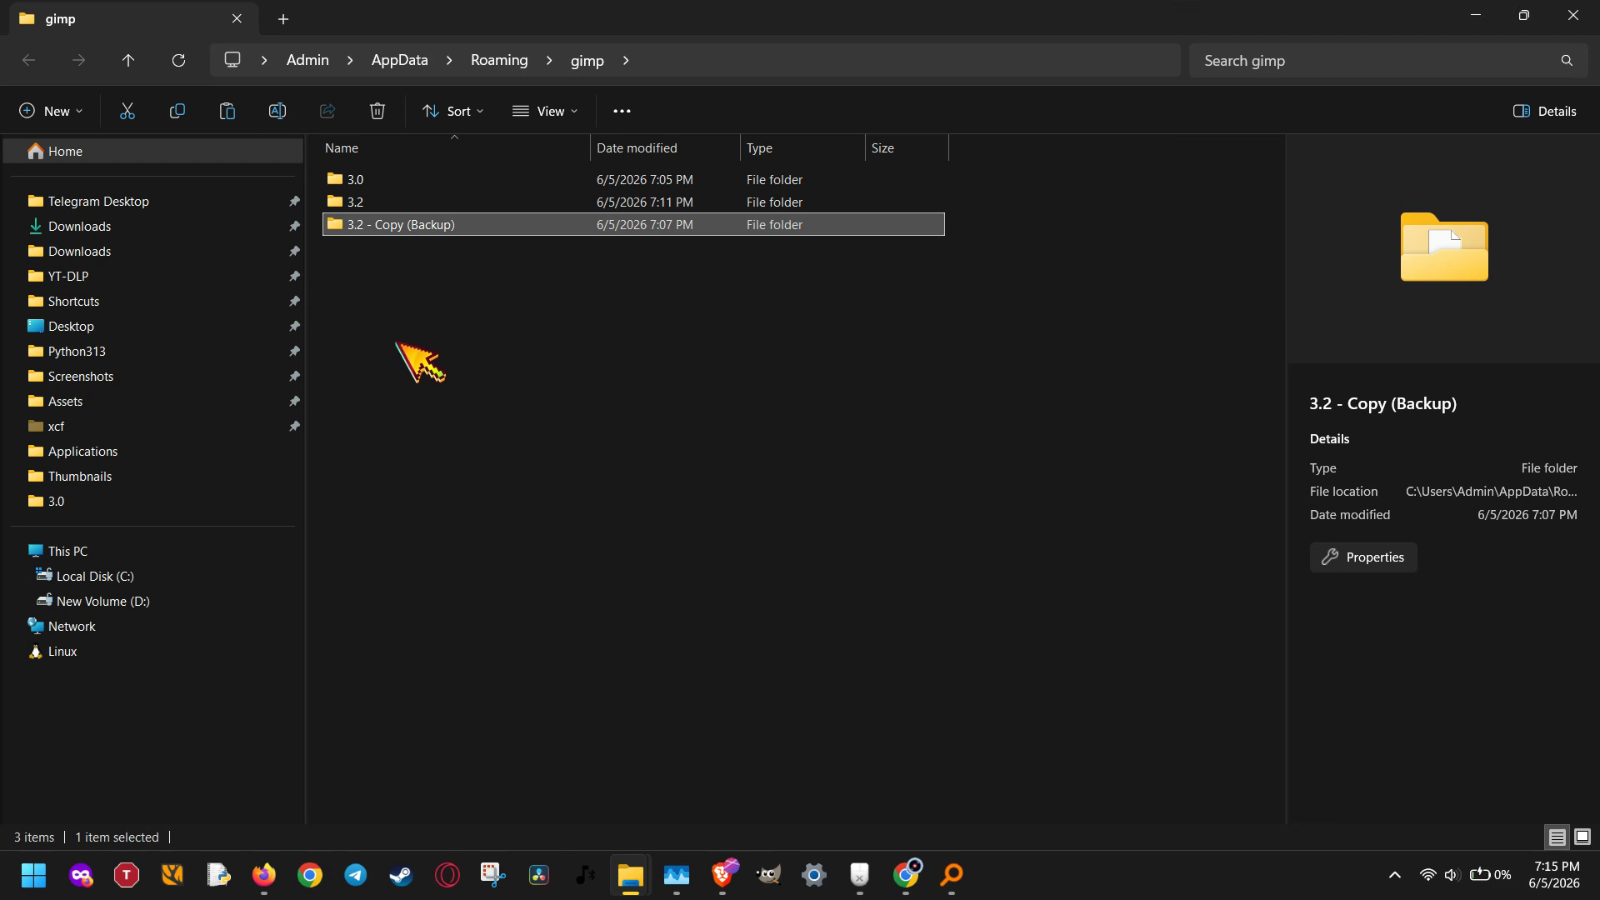
Paste the copied PhotoGIMP files into the 3.2 settings folder, replacing the files with the same names.
left_click(383, 181)
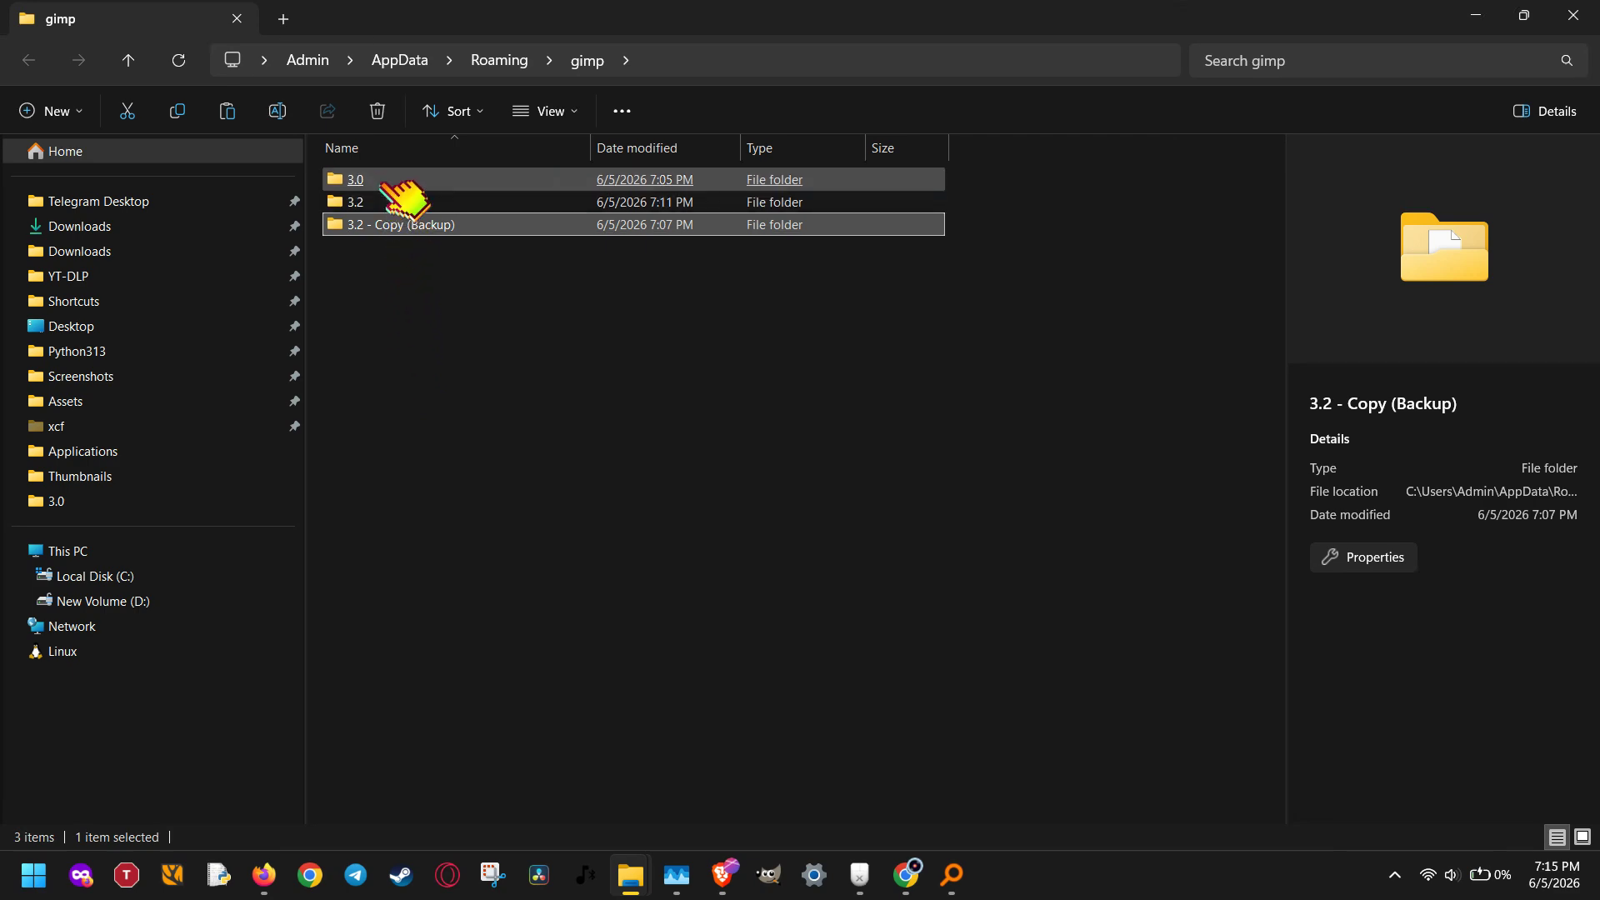
left_click(380, 200)
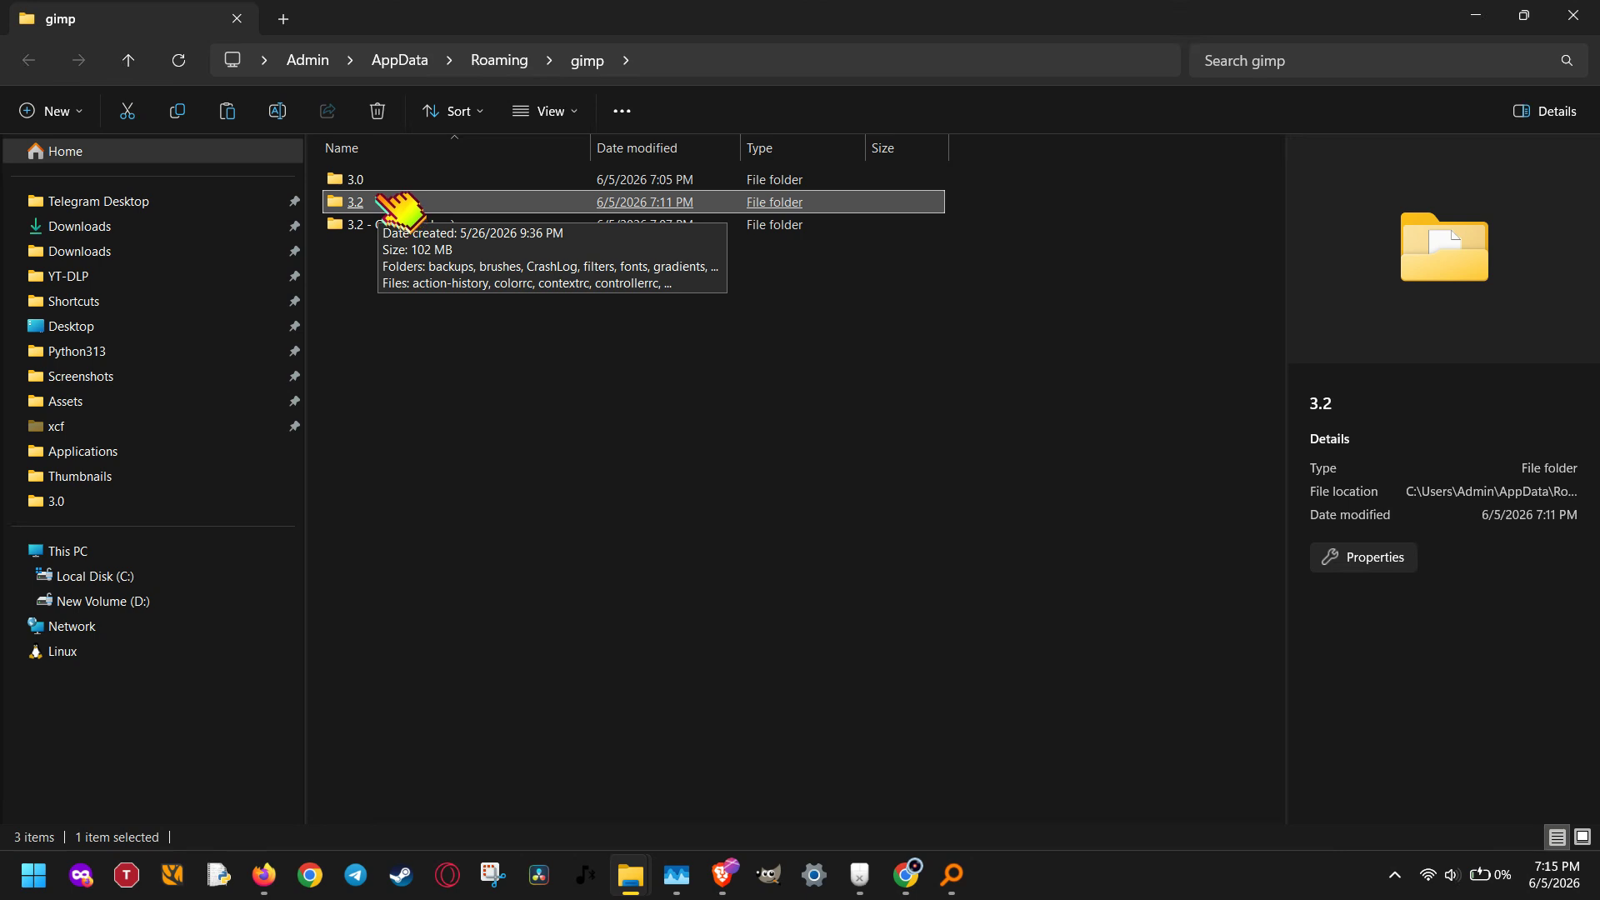
left_click(376, 188)
left_click(379, 200)
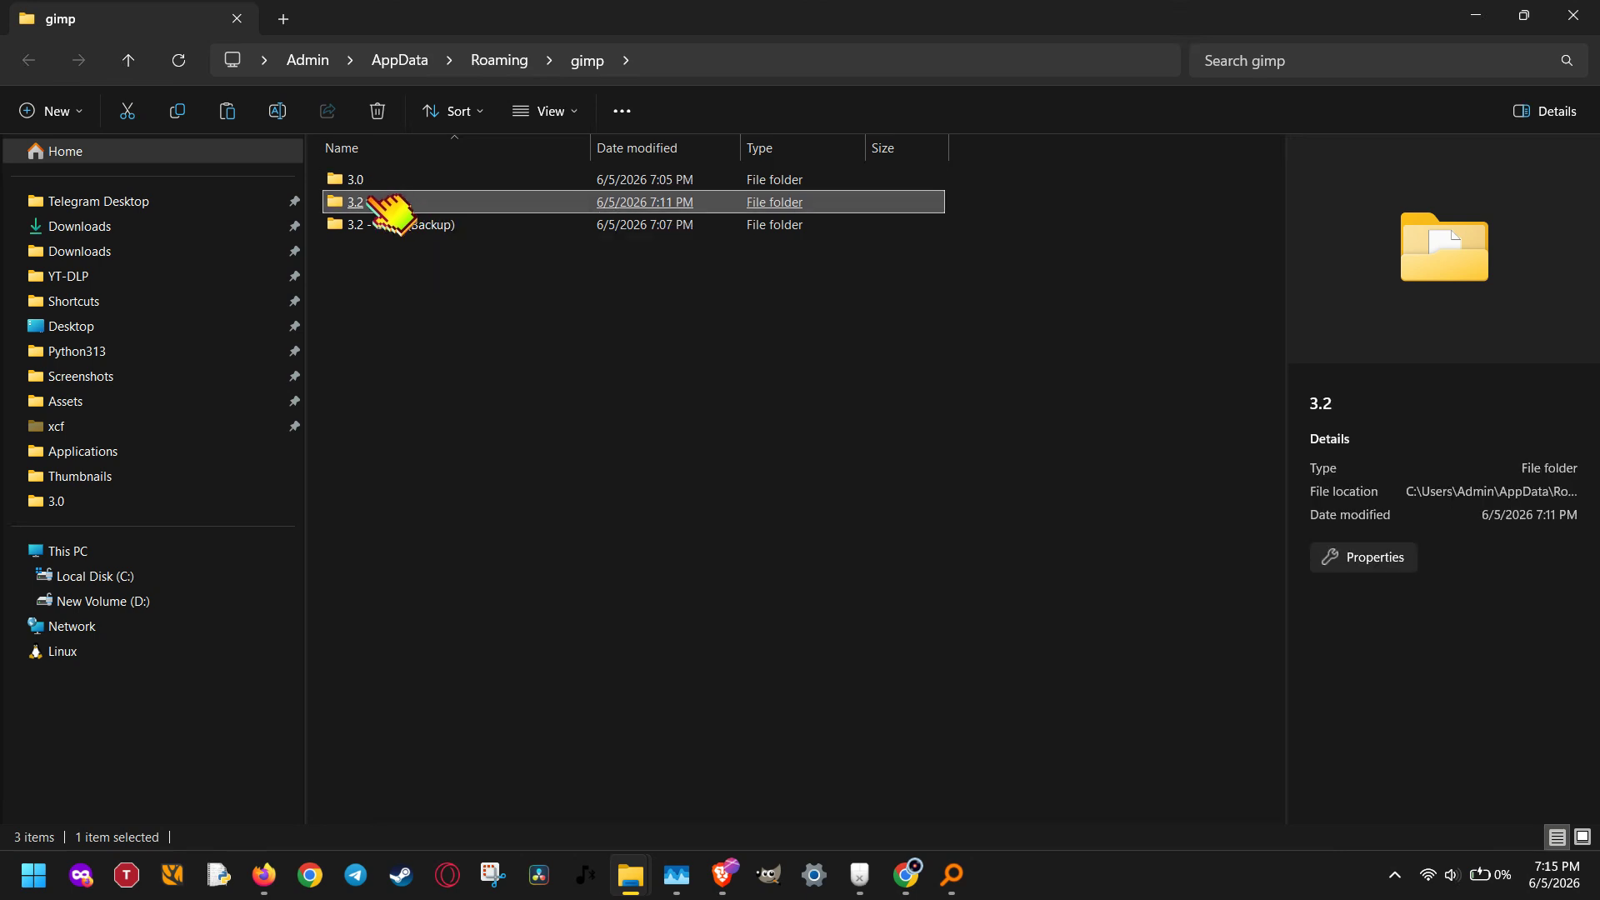
double_click(392, 208)
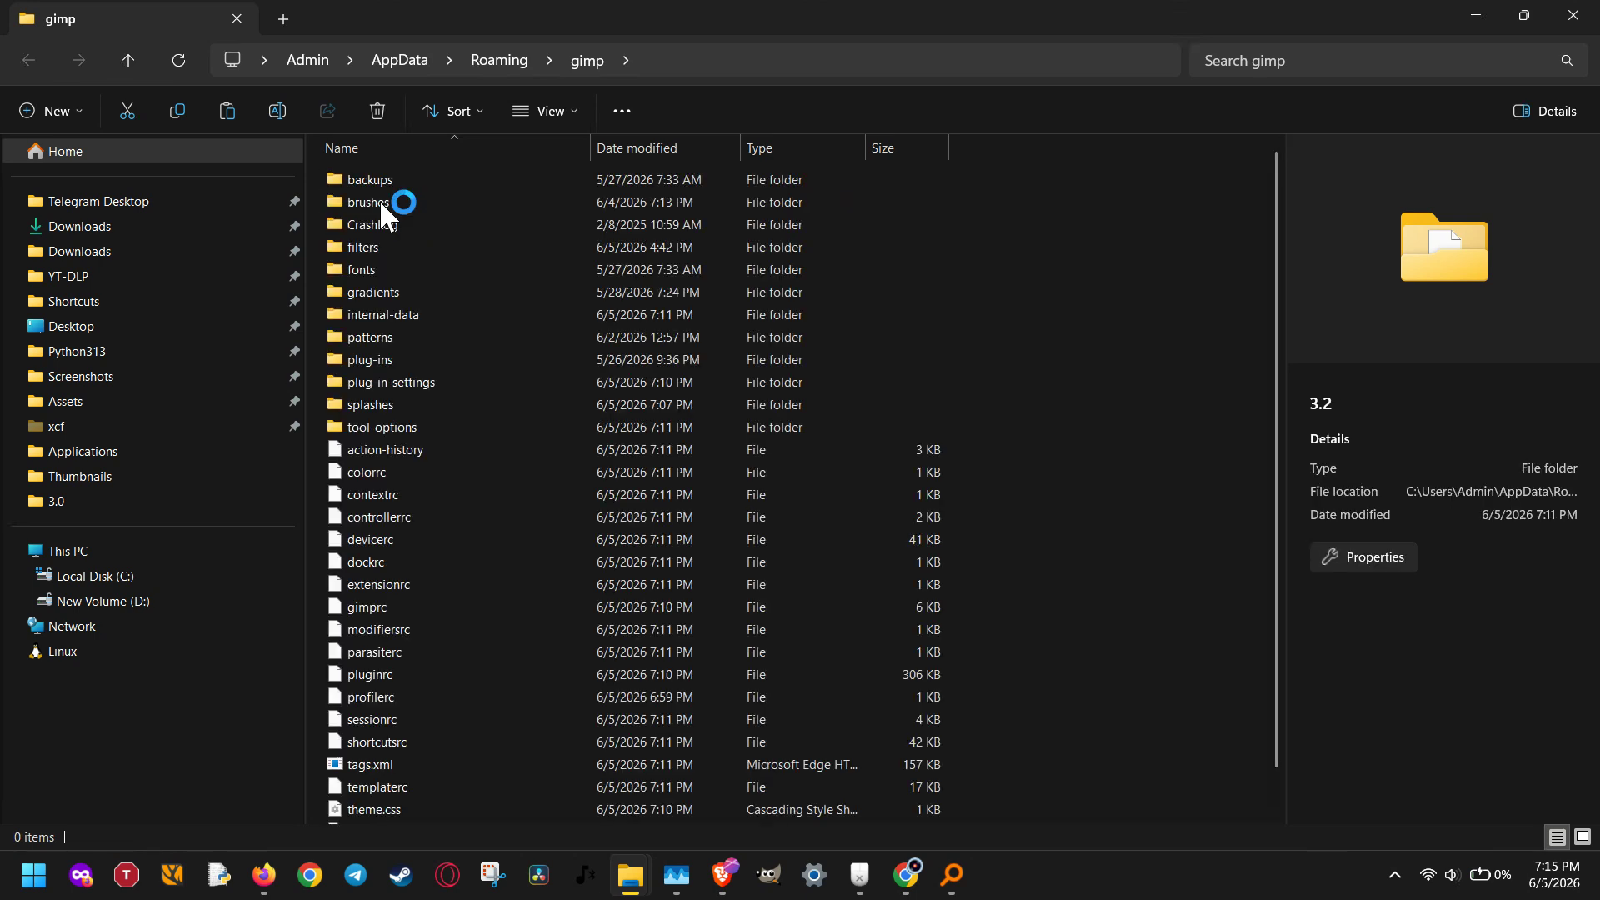
right_click(1057, 342)
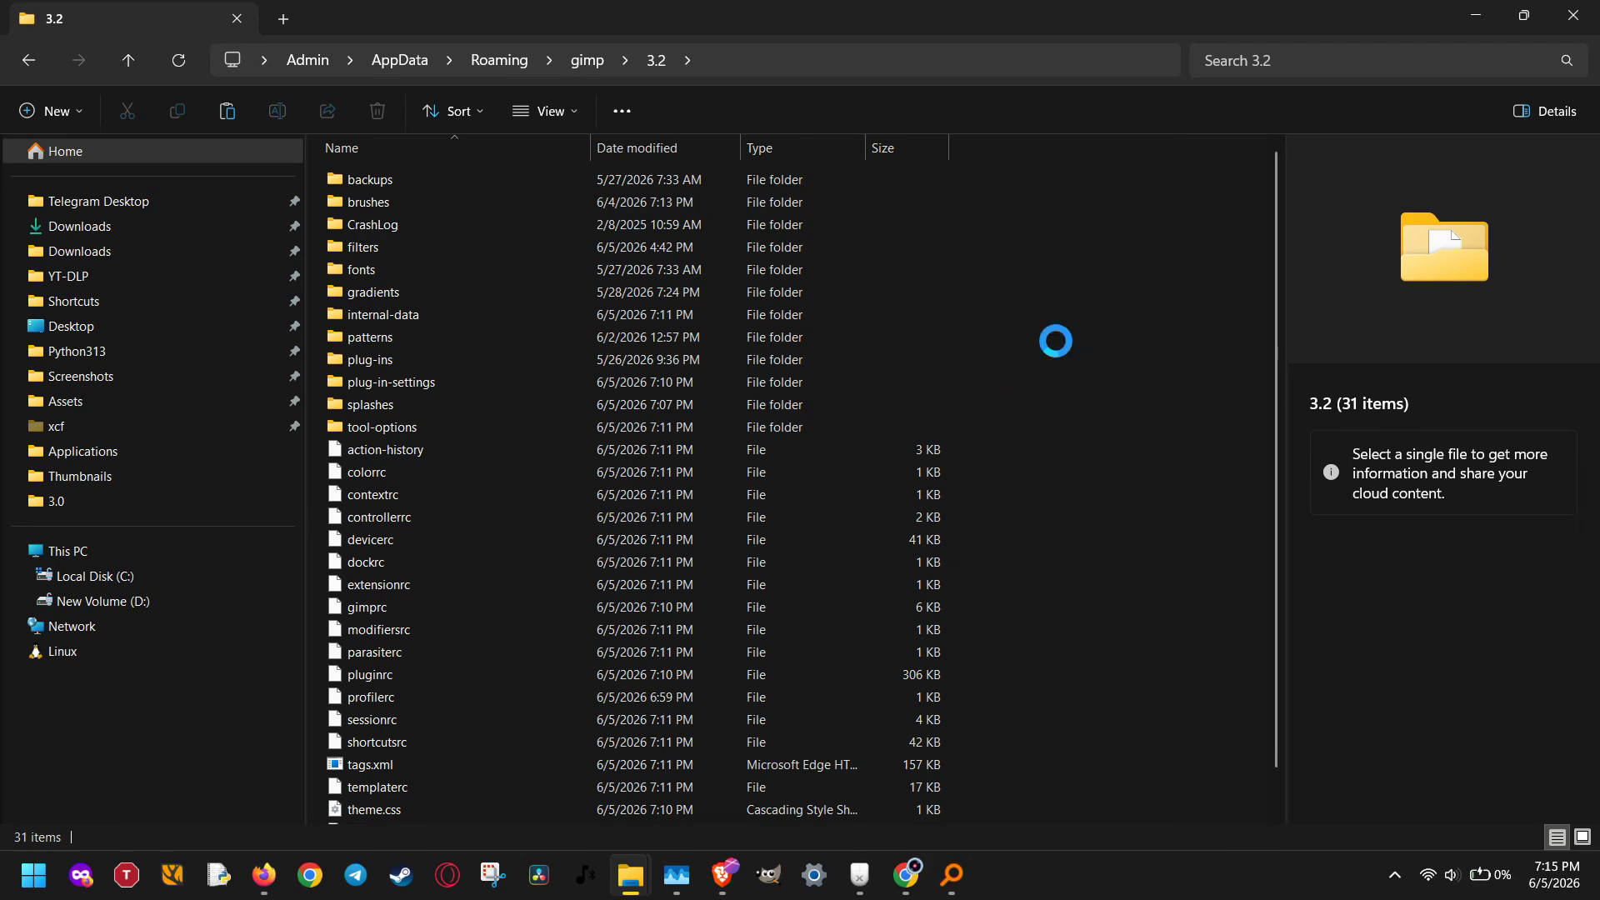
left_click(231, 113)
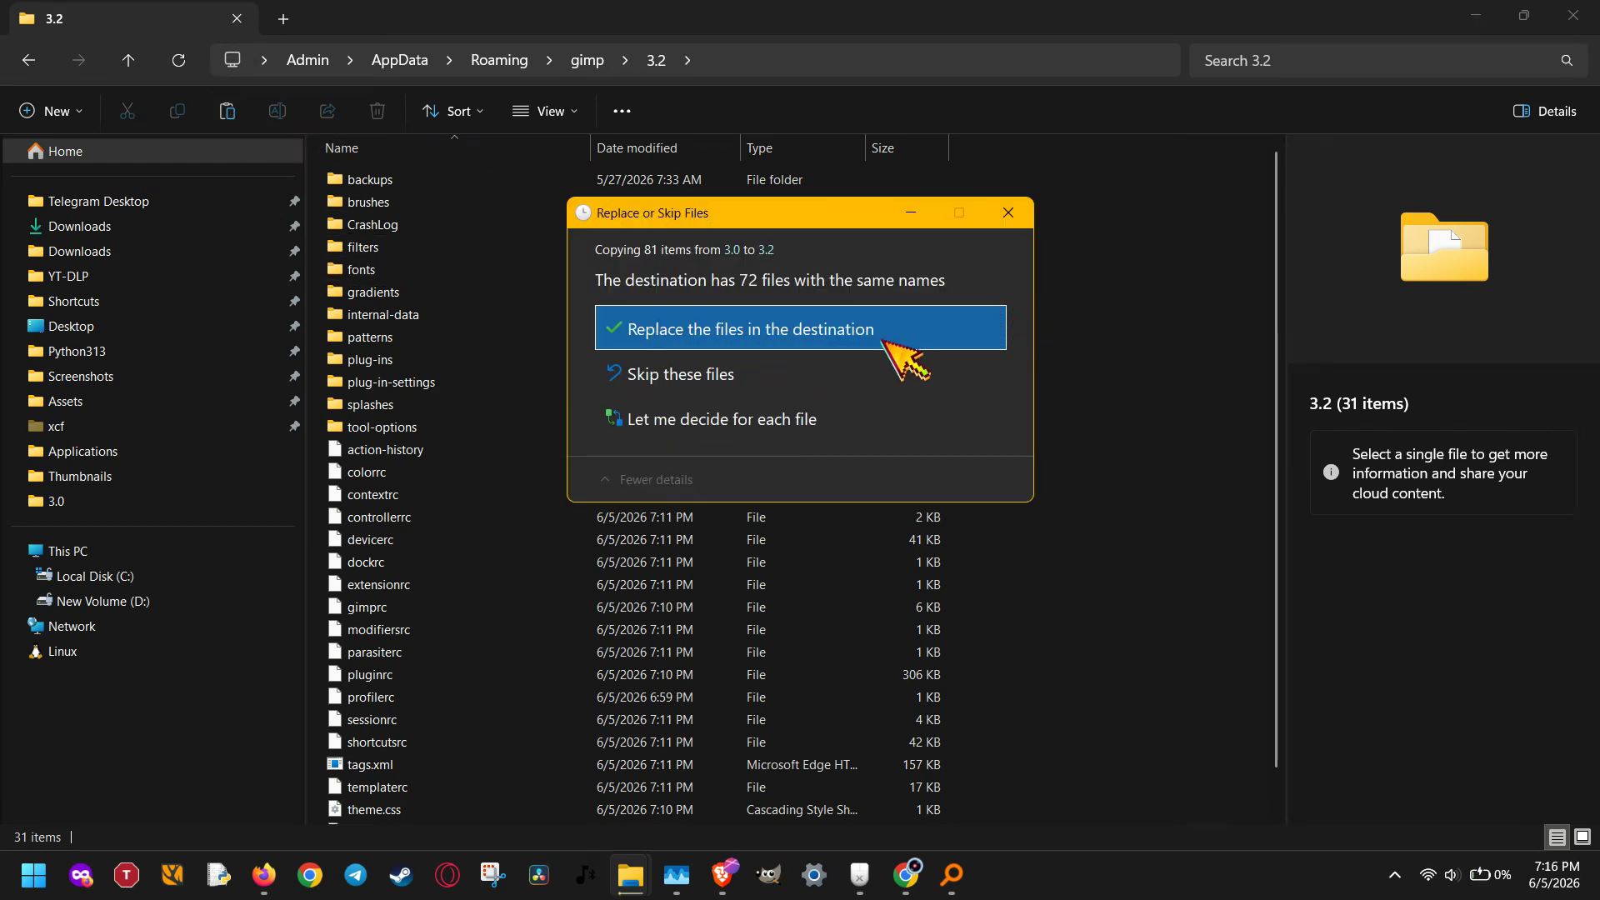
left_click(915, 346)
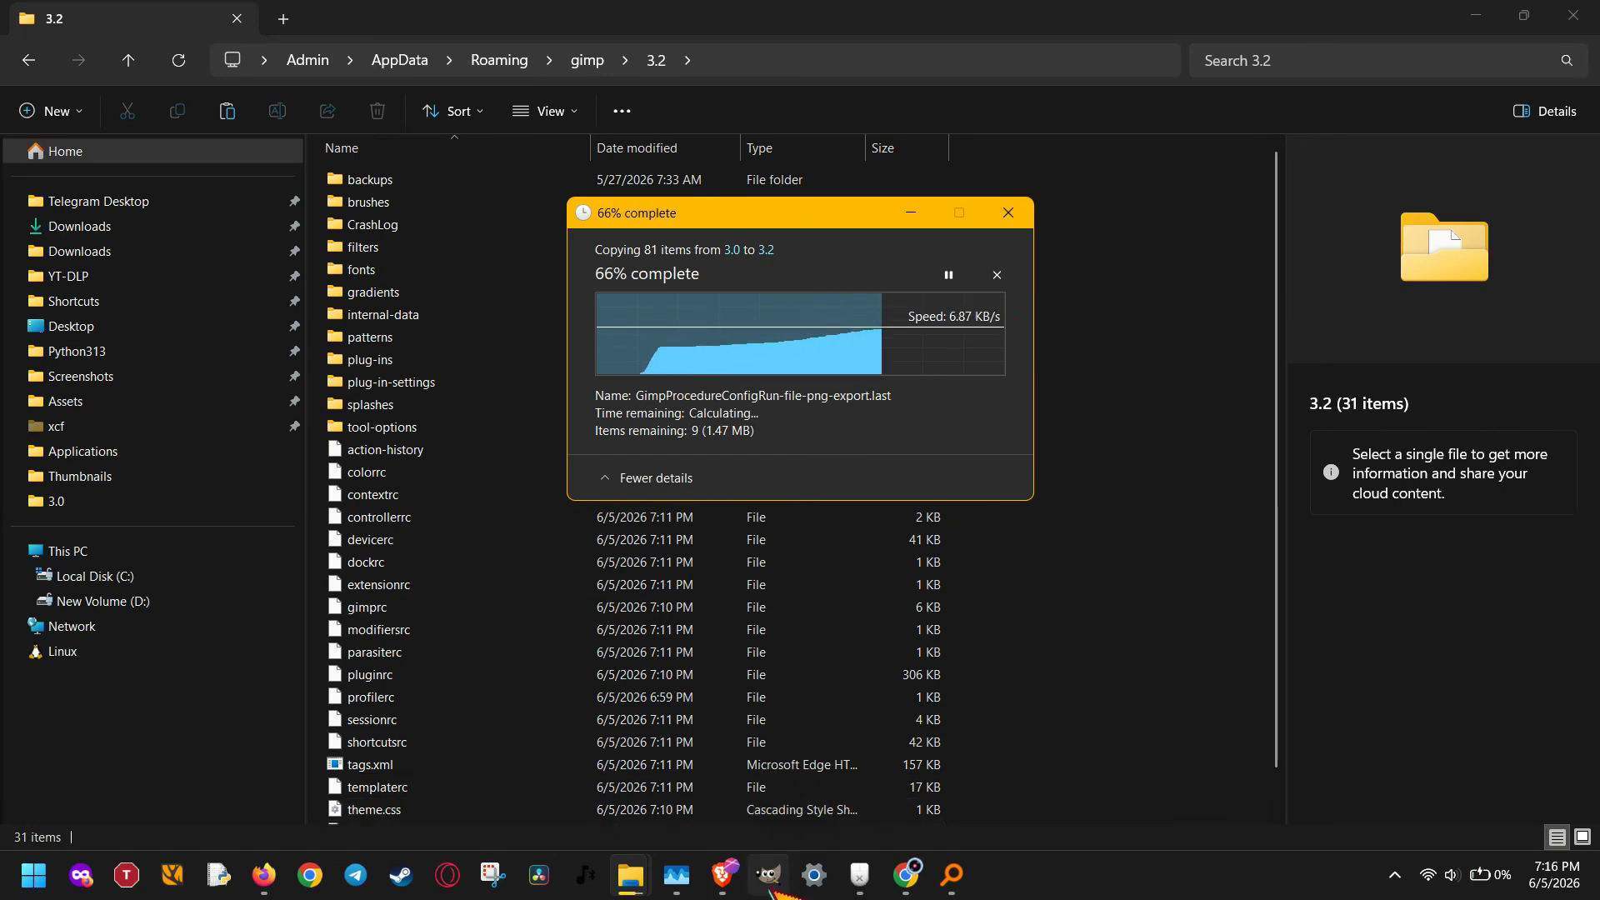
Launch GIMP with the replaced settings and clear the file selection in the 3.2 folder.
left_click(768, 871)
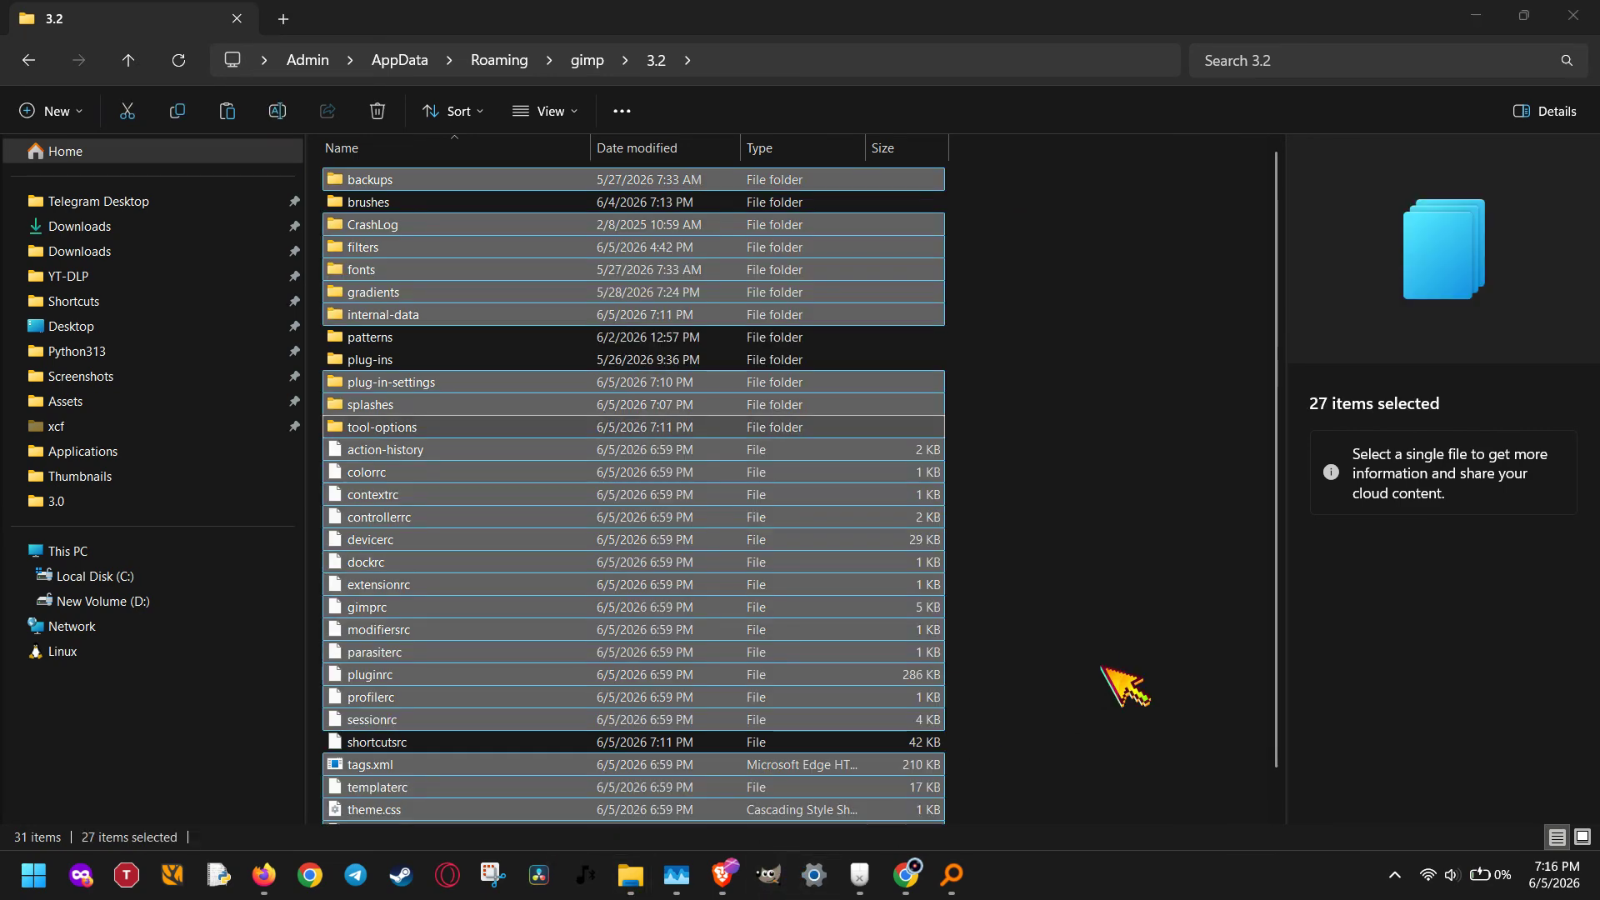
left_click(1125, 685)
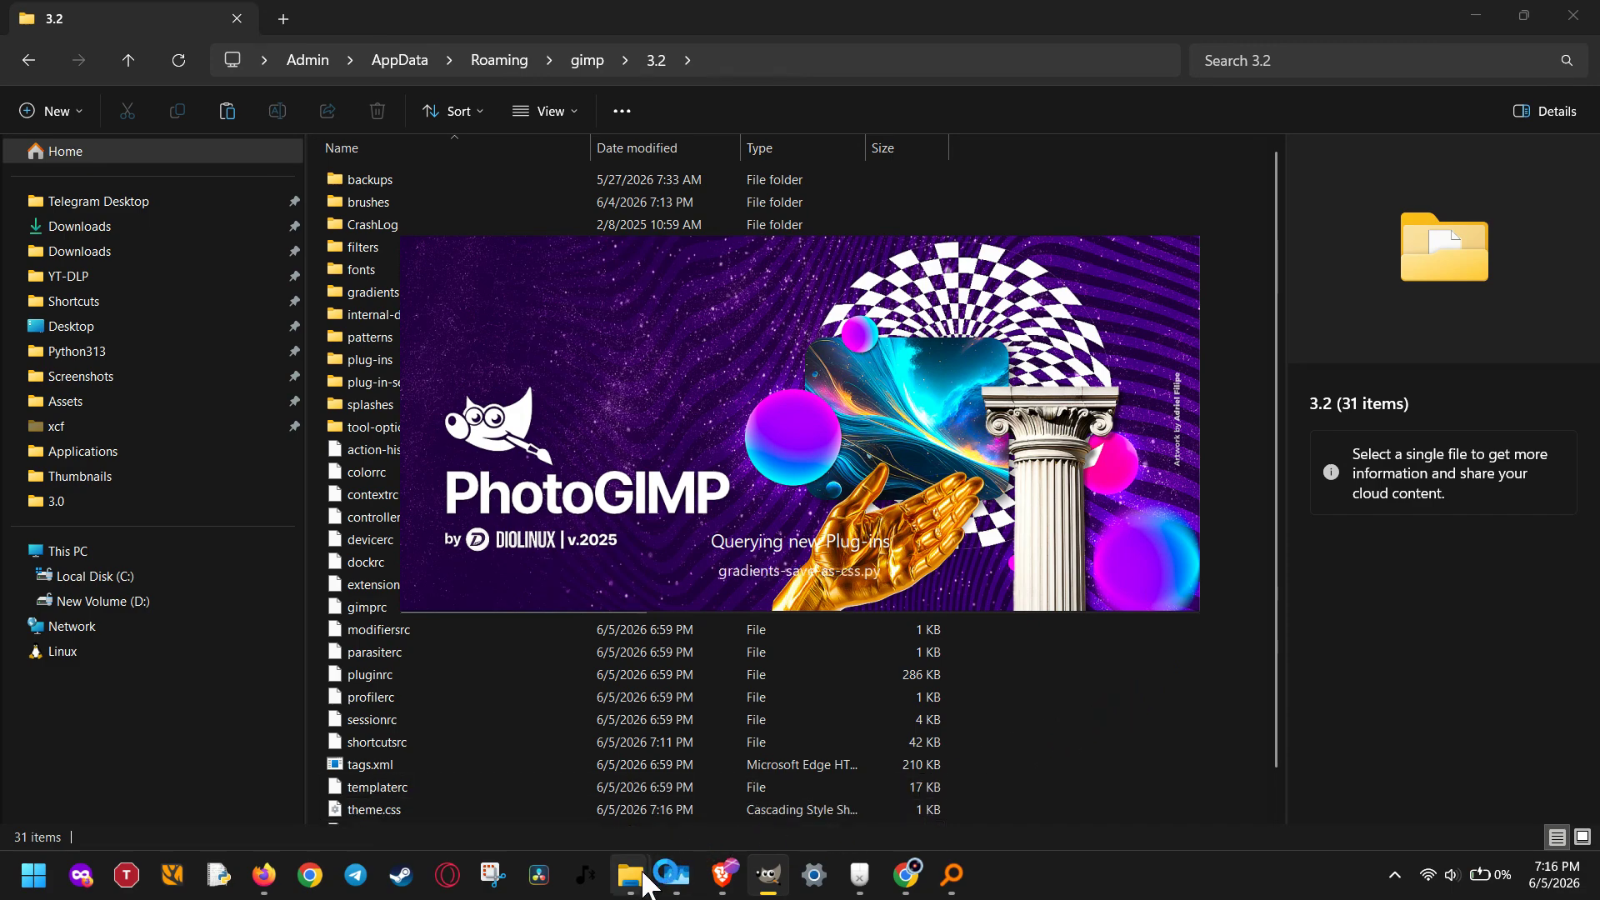
mouse_move(640, 876)
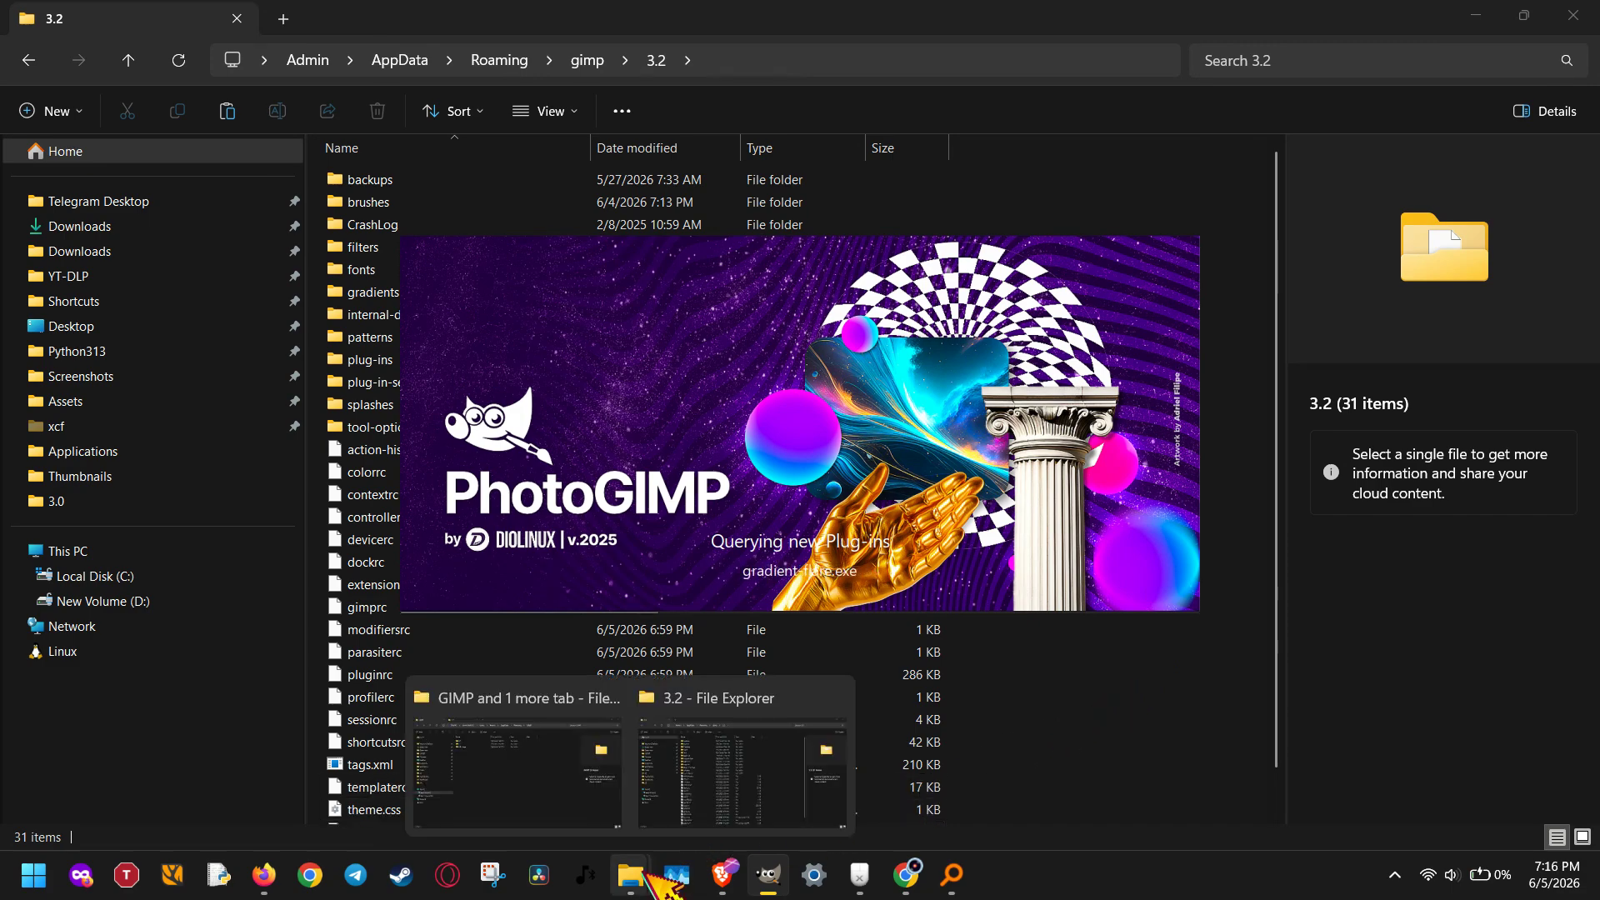
Look for the shortcutsrc file in the extracted PhotoGIMP 3.0 folder in Downloads.
left_click(565, 770)
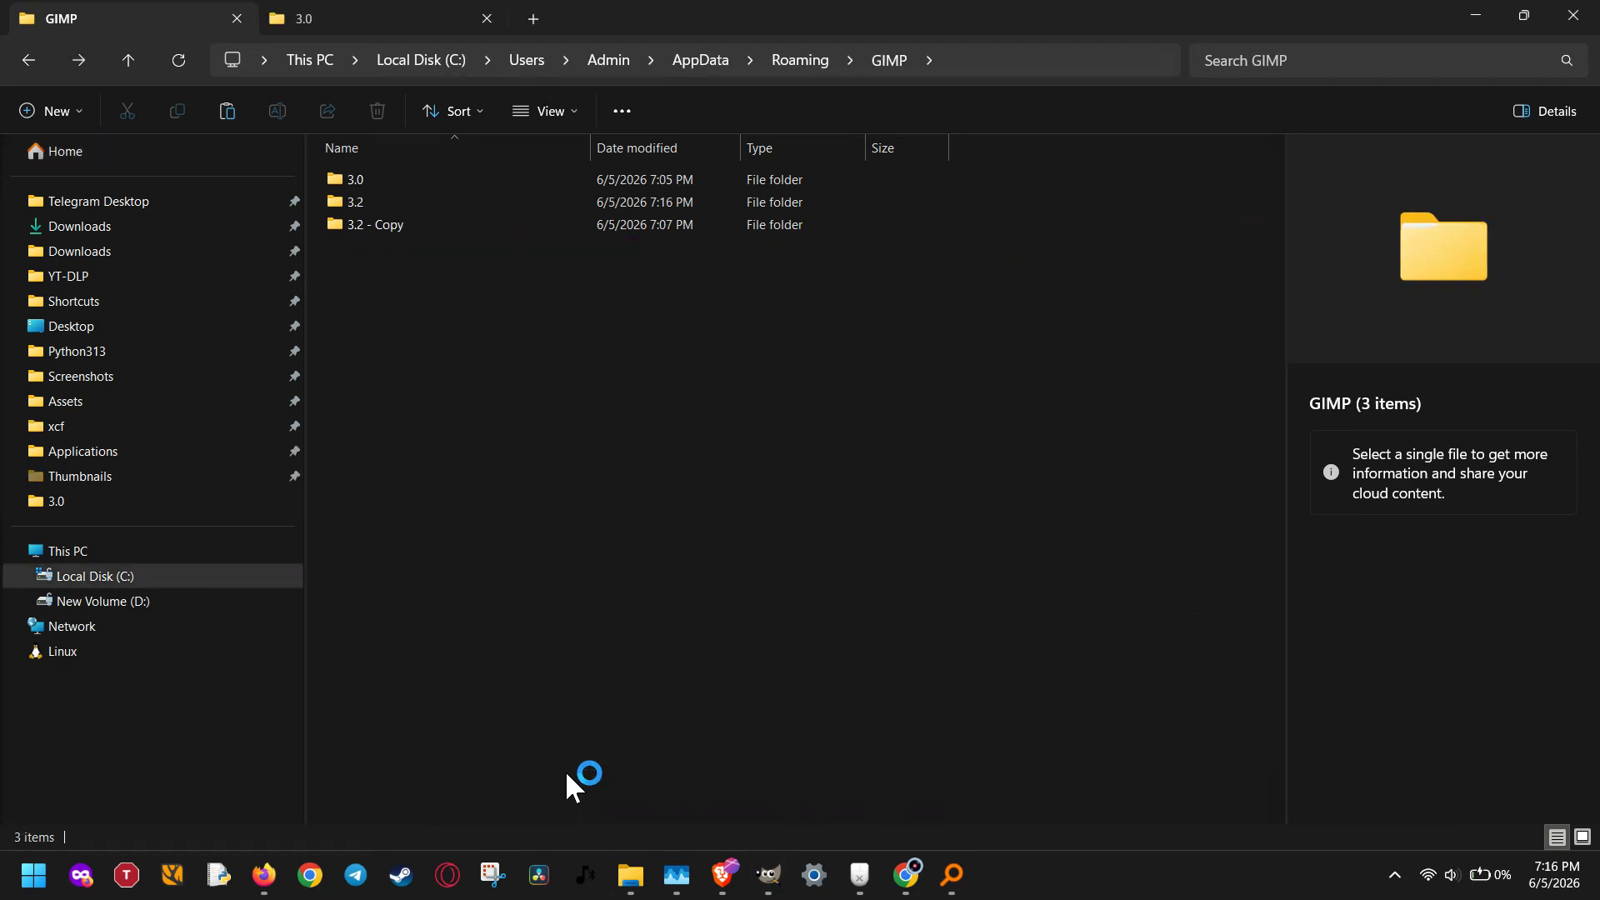
left_click(350, 23)
left_click(900, 265)
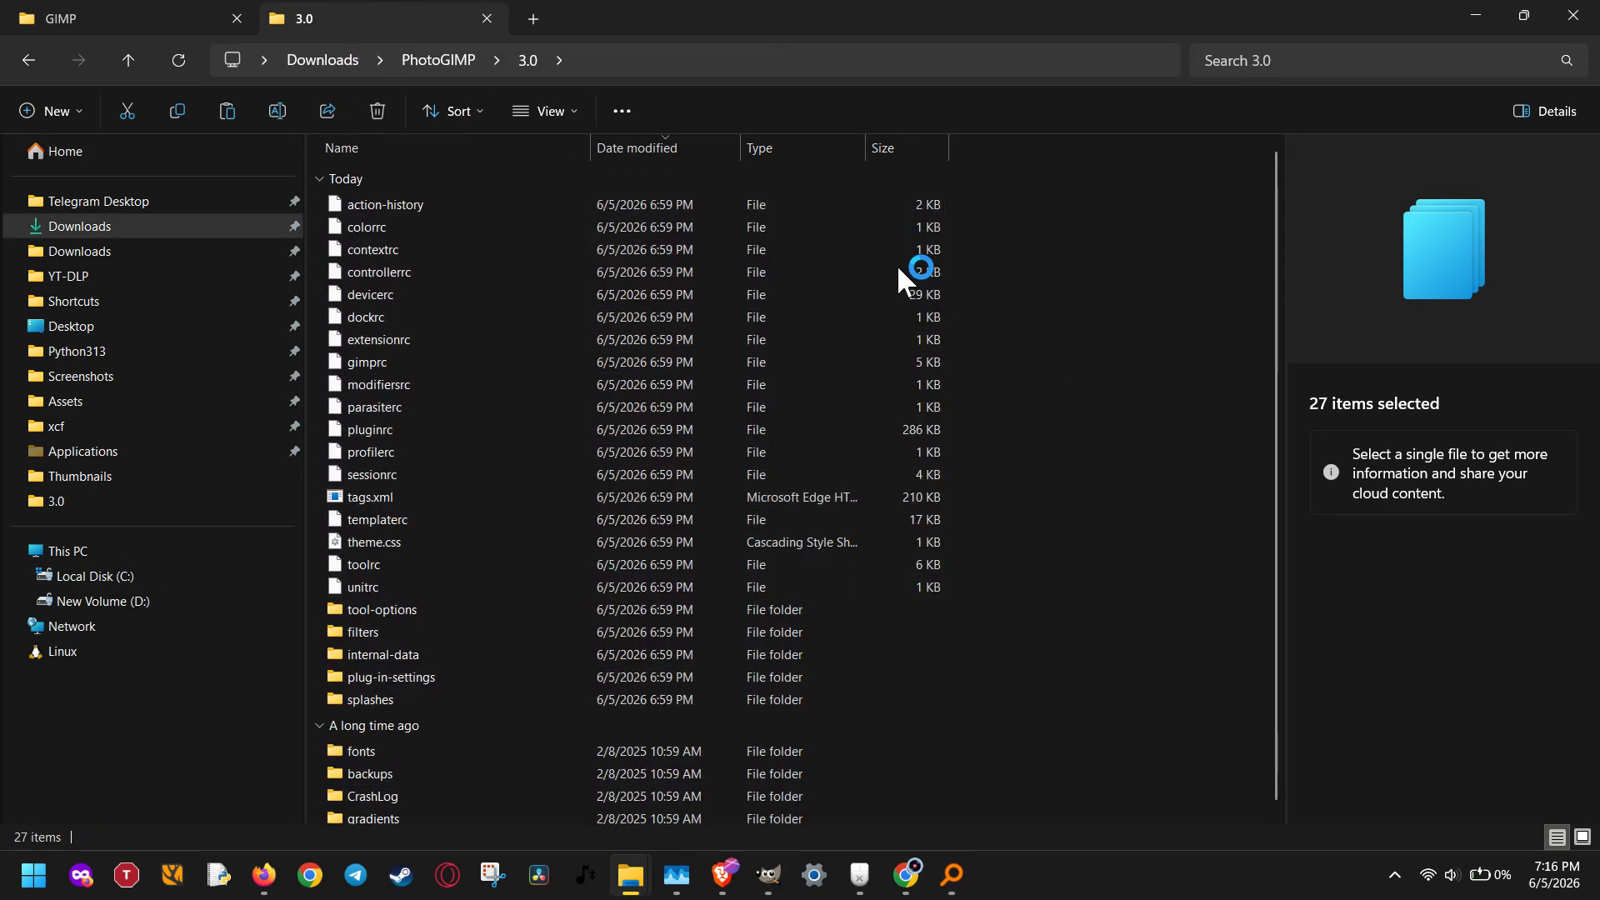
left_click(323, 60)
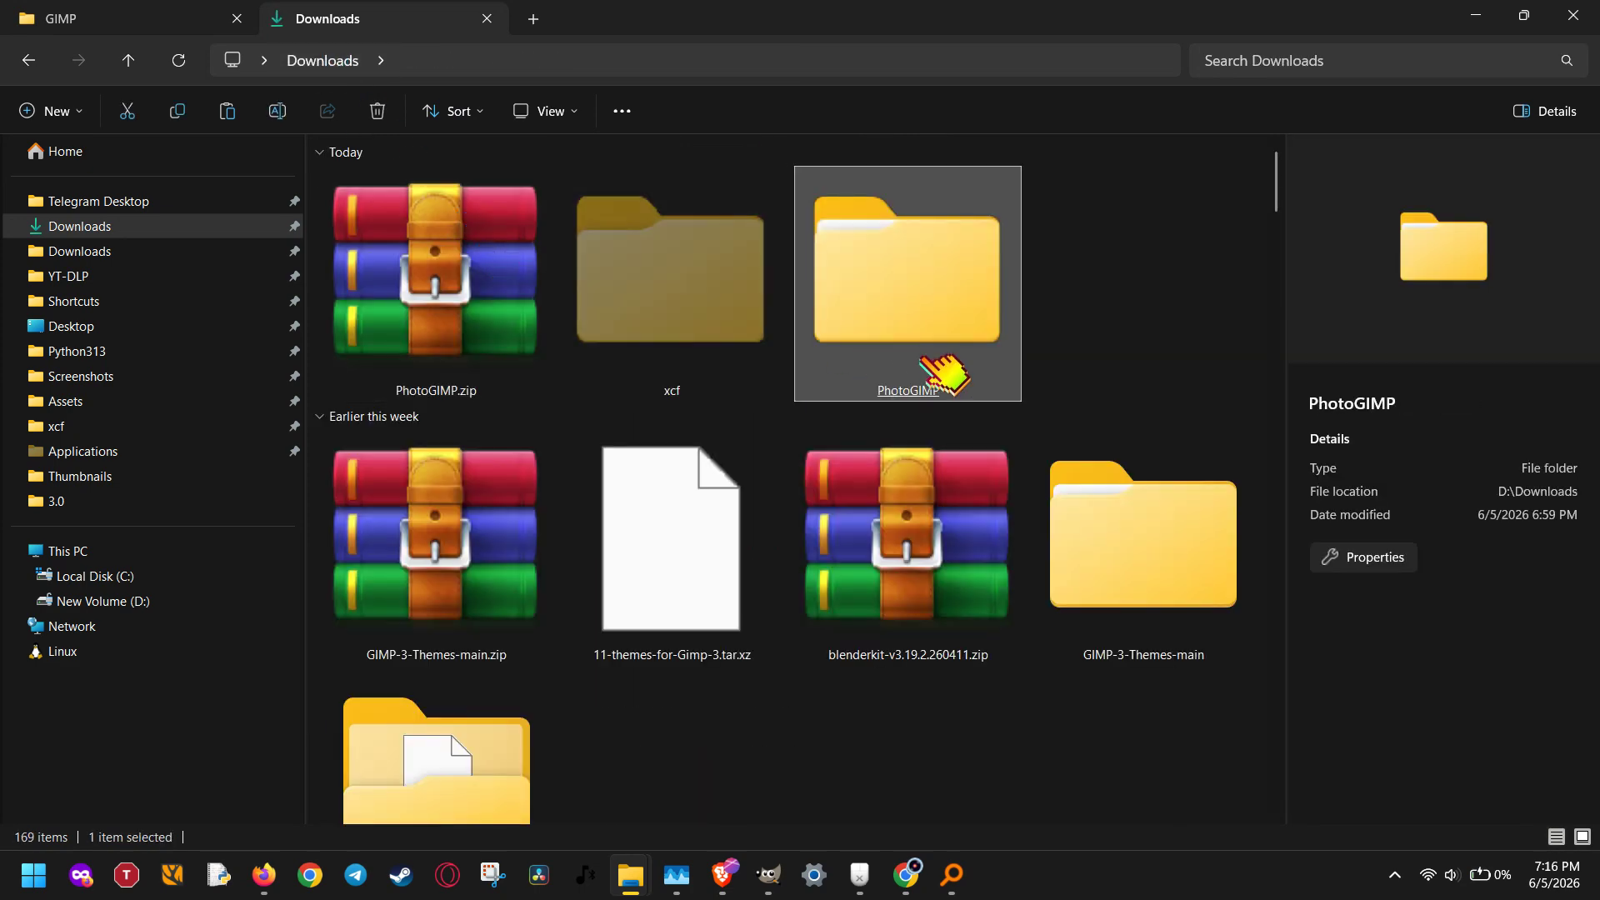
left_click(384, 364)
double_click(900, 355)
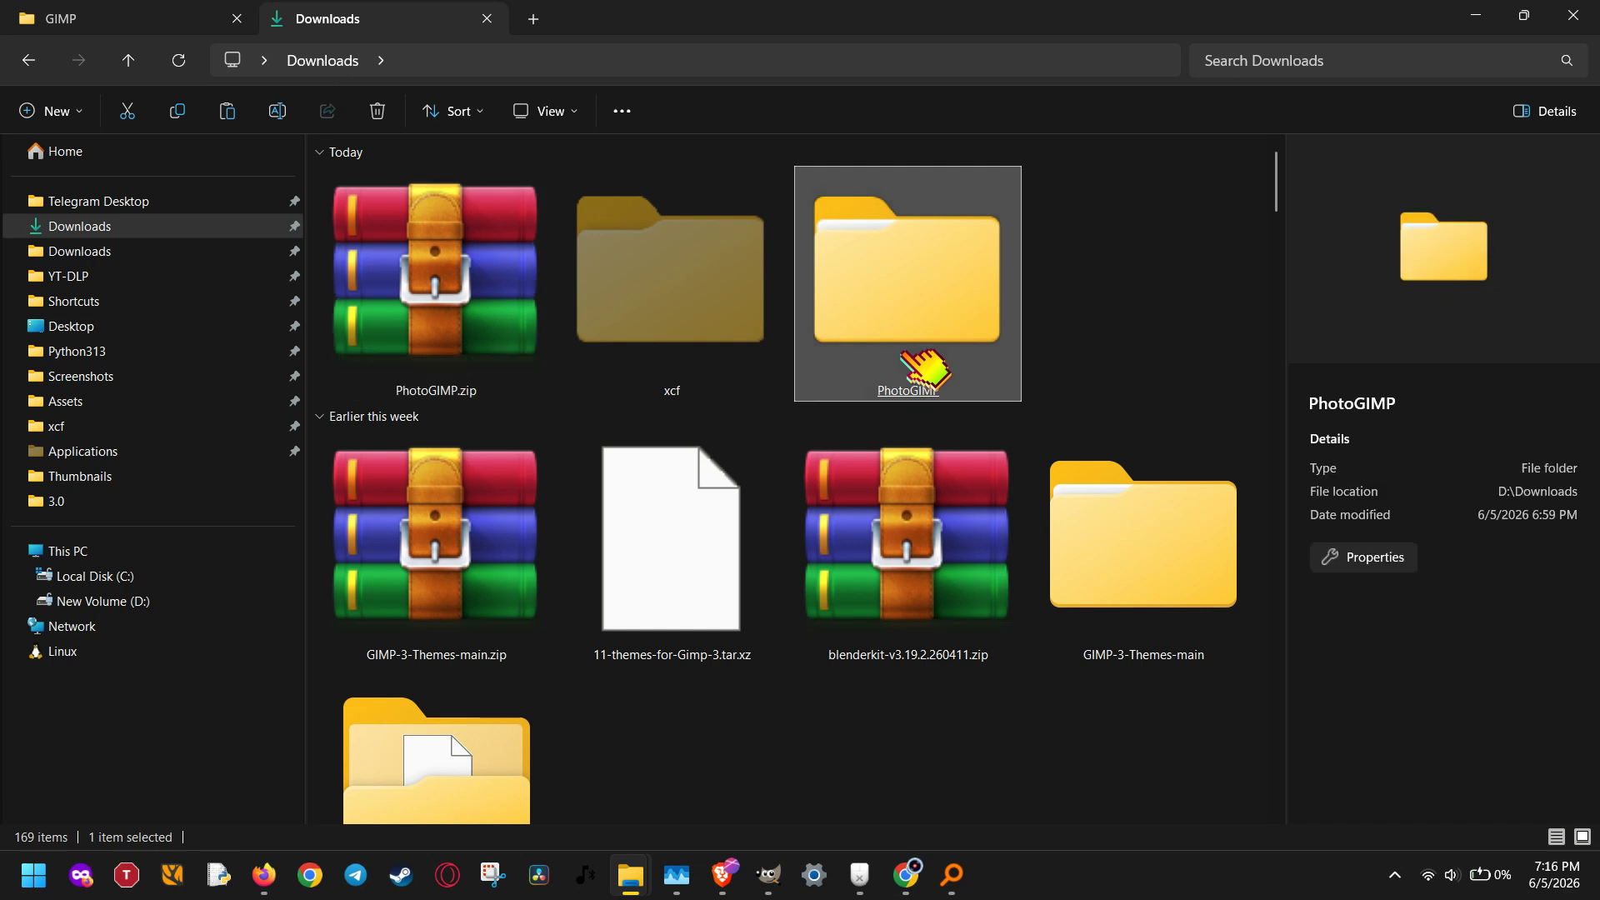
left_click(400, 209)
left_click(398, 212)
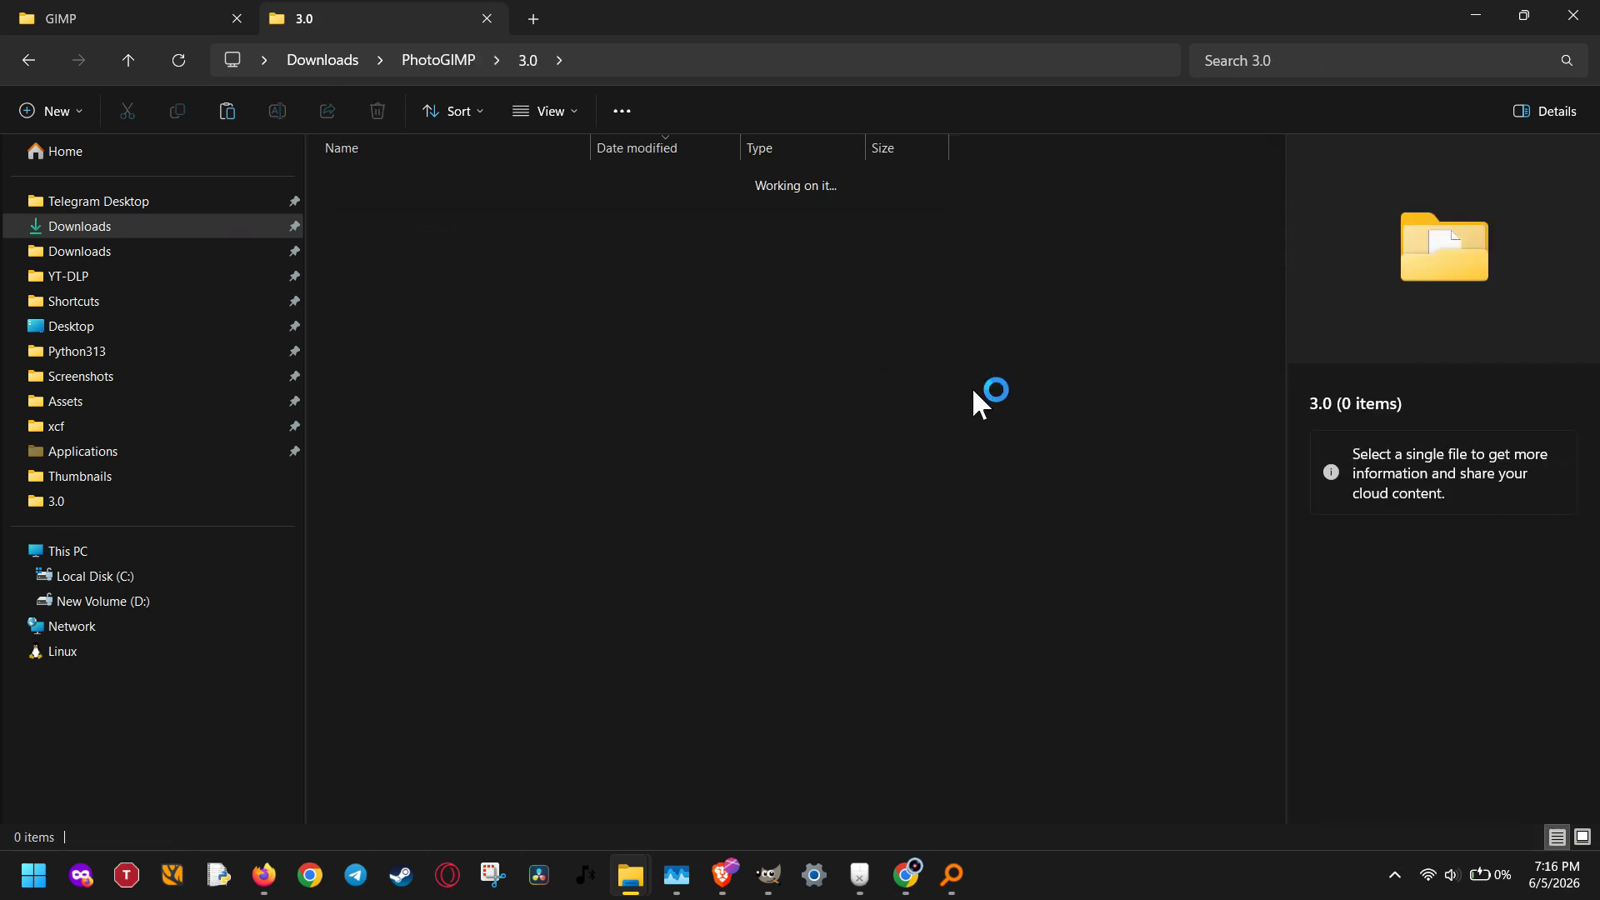
key("s")
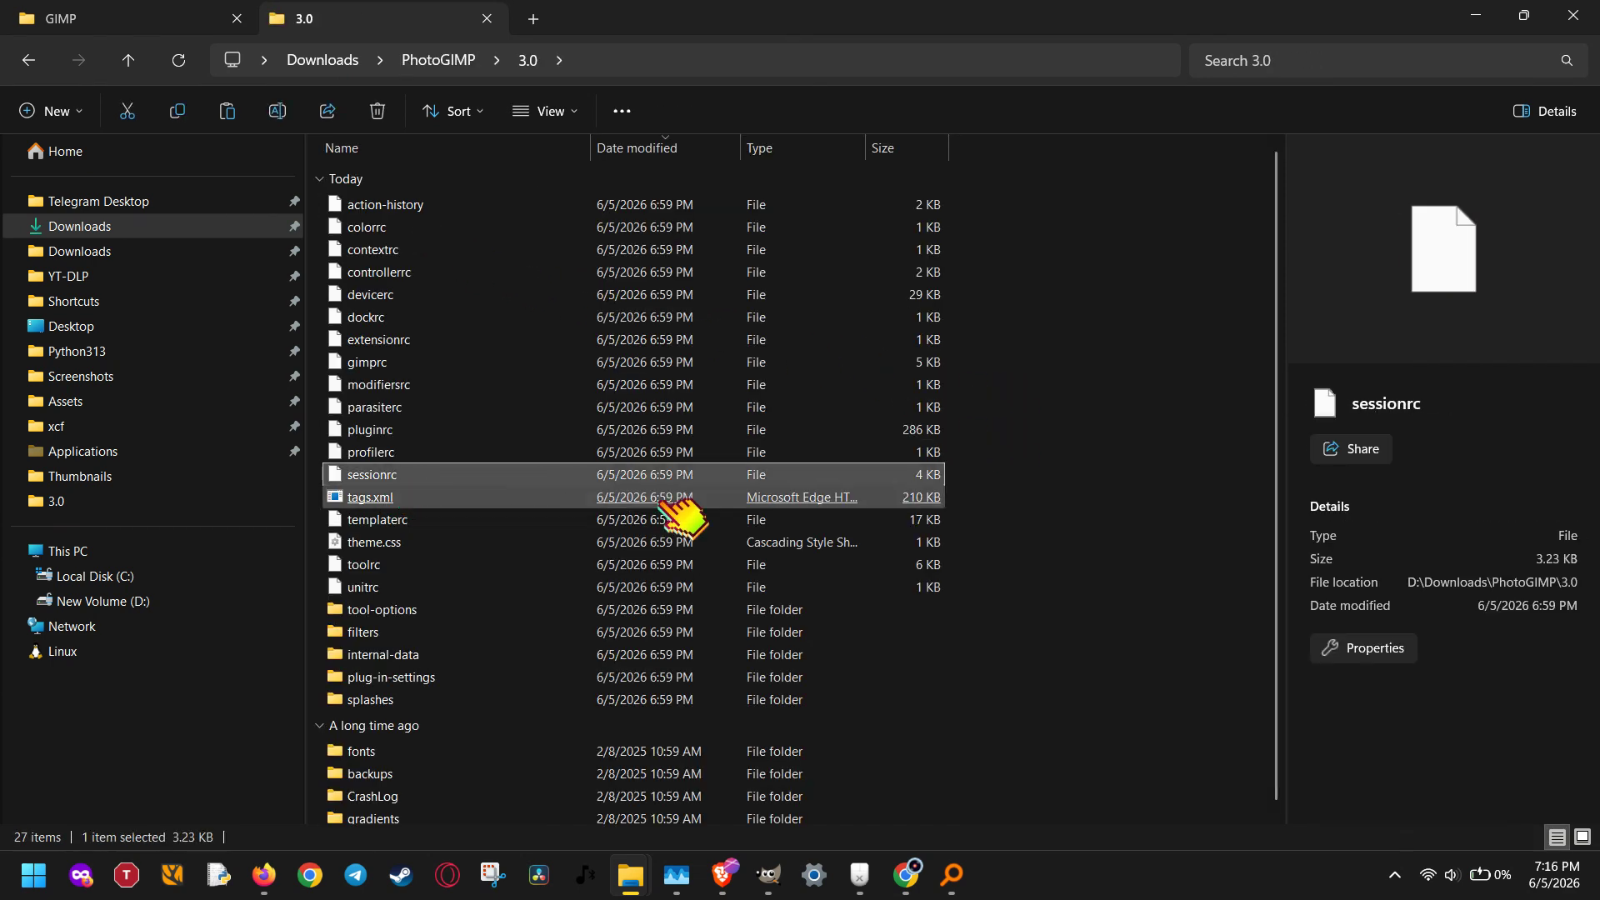
key("s")
key("s")
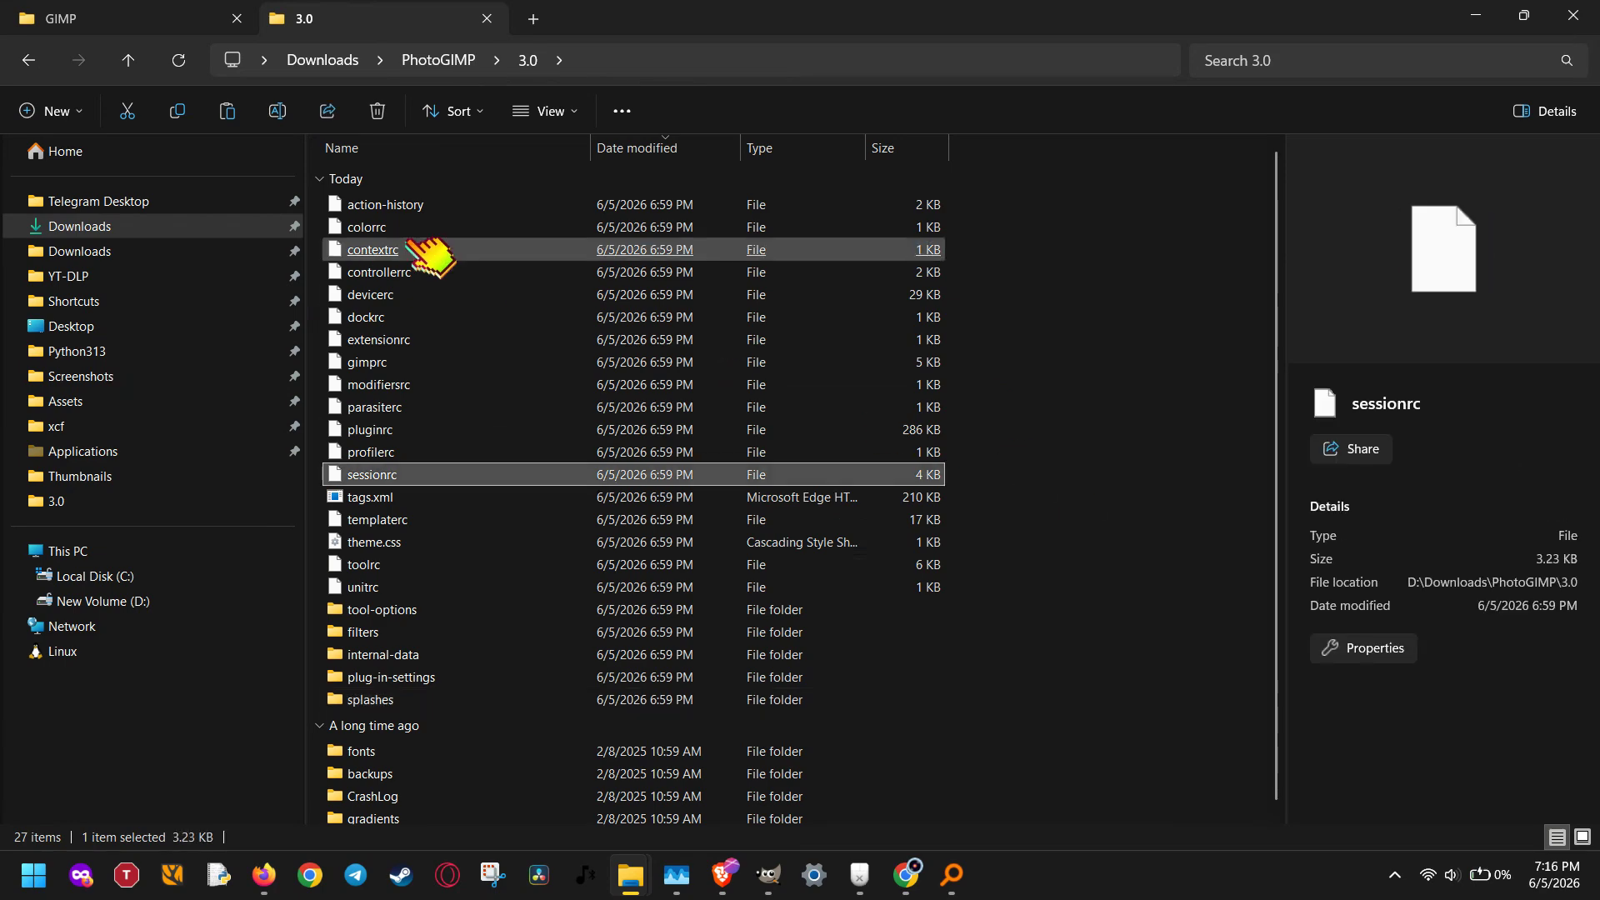
Open the PhotoGIMP.zip archive from Downloads and select the shortcutsrc file in its 3.0 folder.
left_click(100, 15)
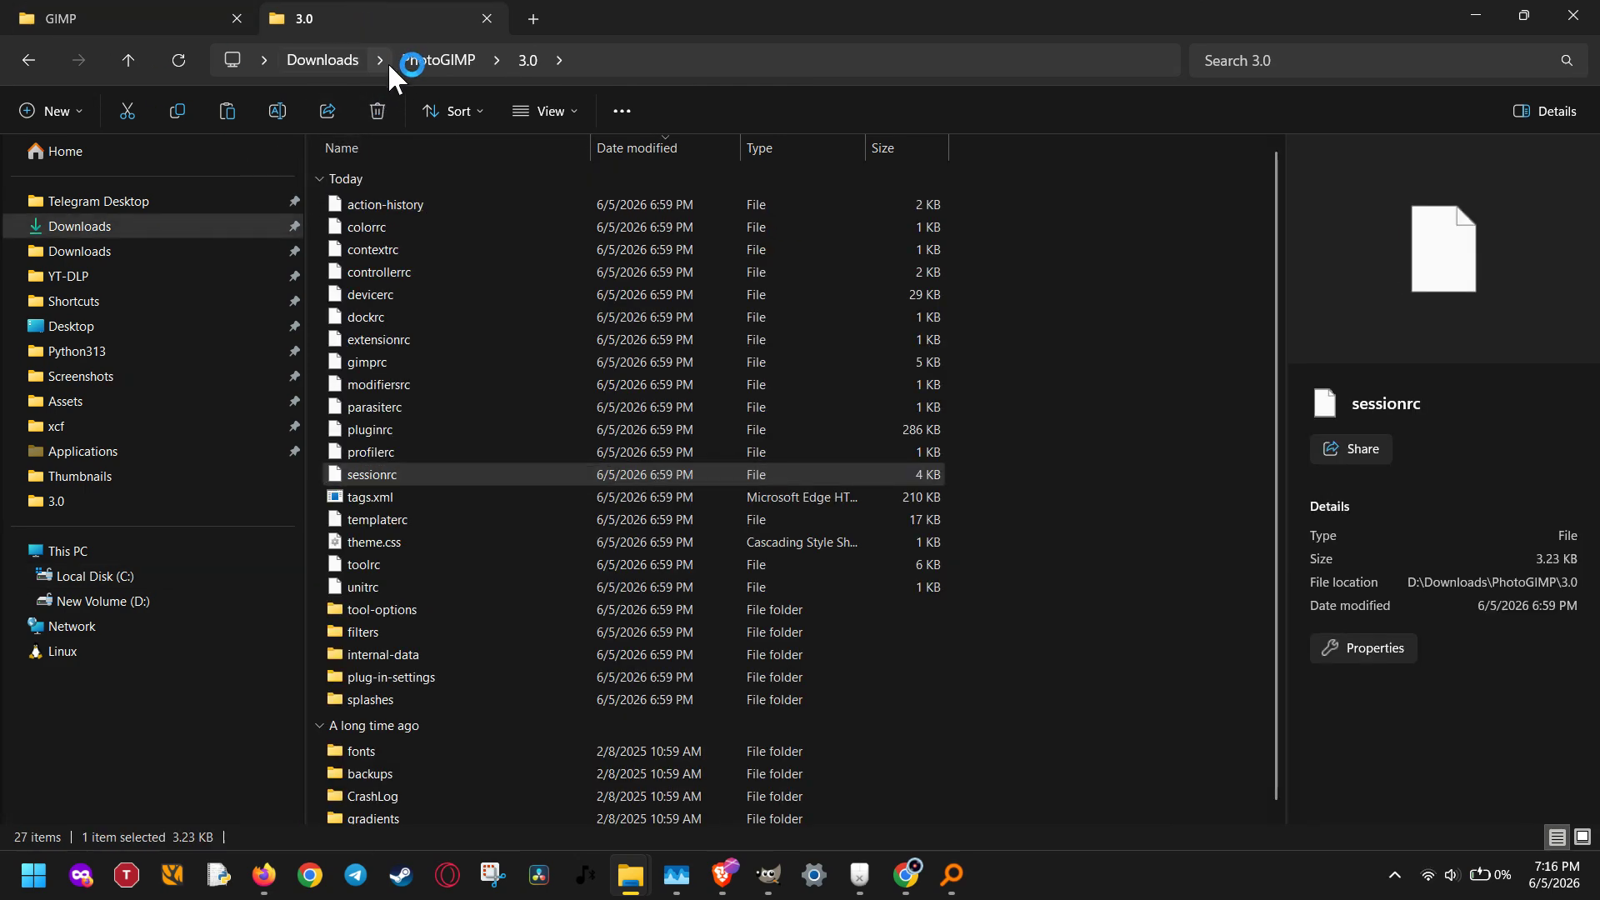
left_click(344, 59)
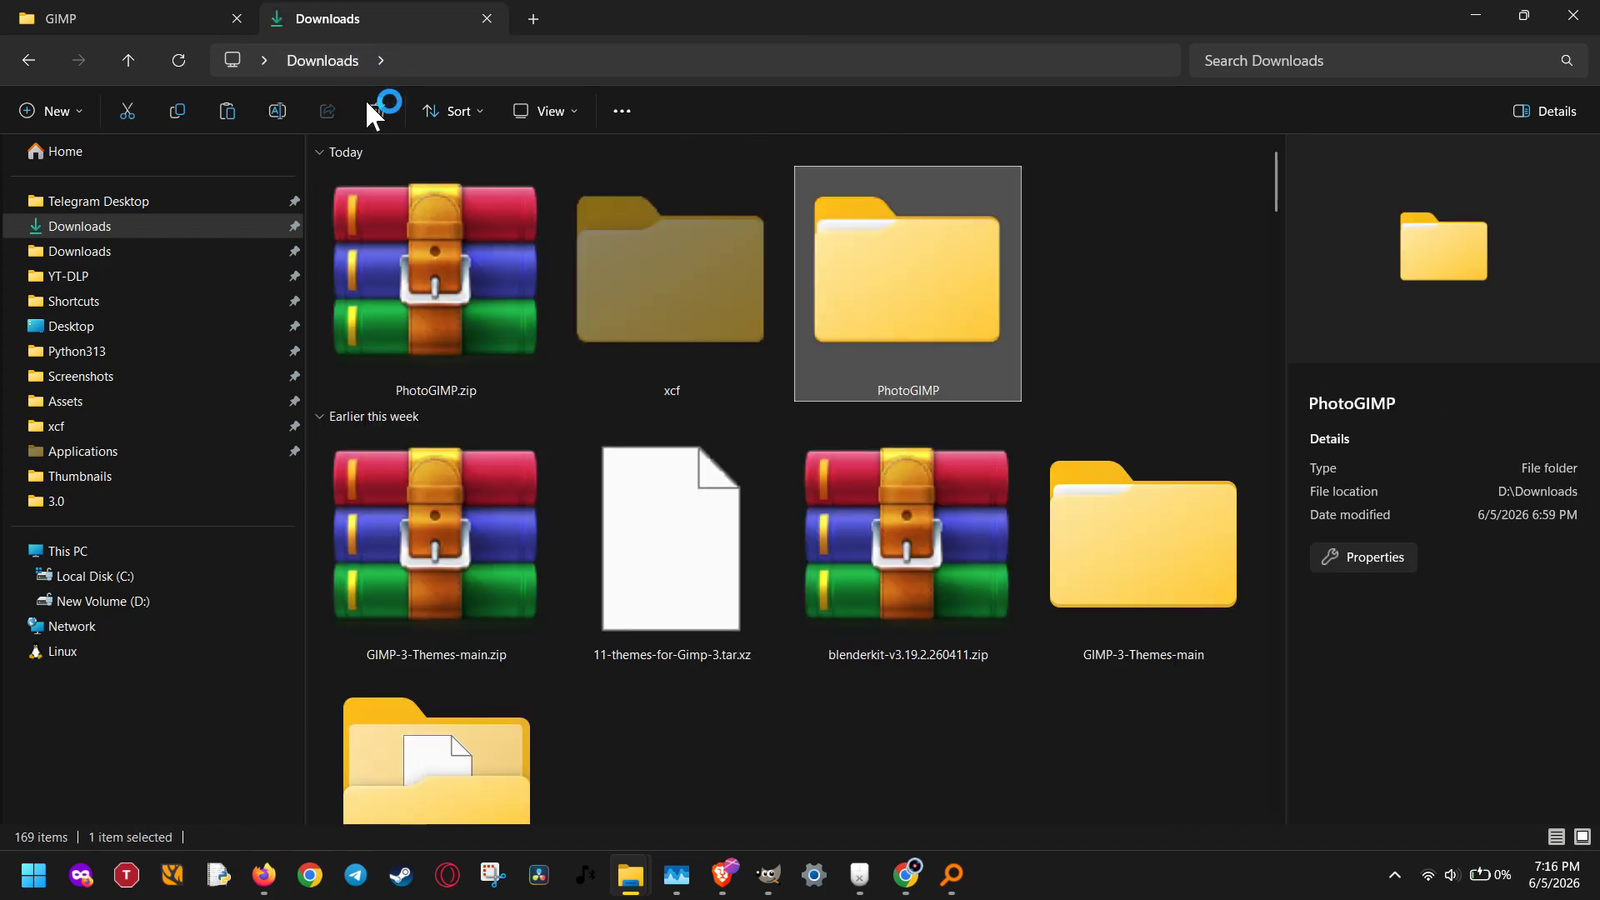
left_click(421, 283)
double_click(424, 284)
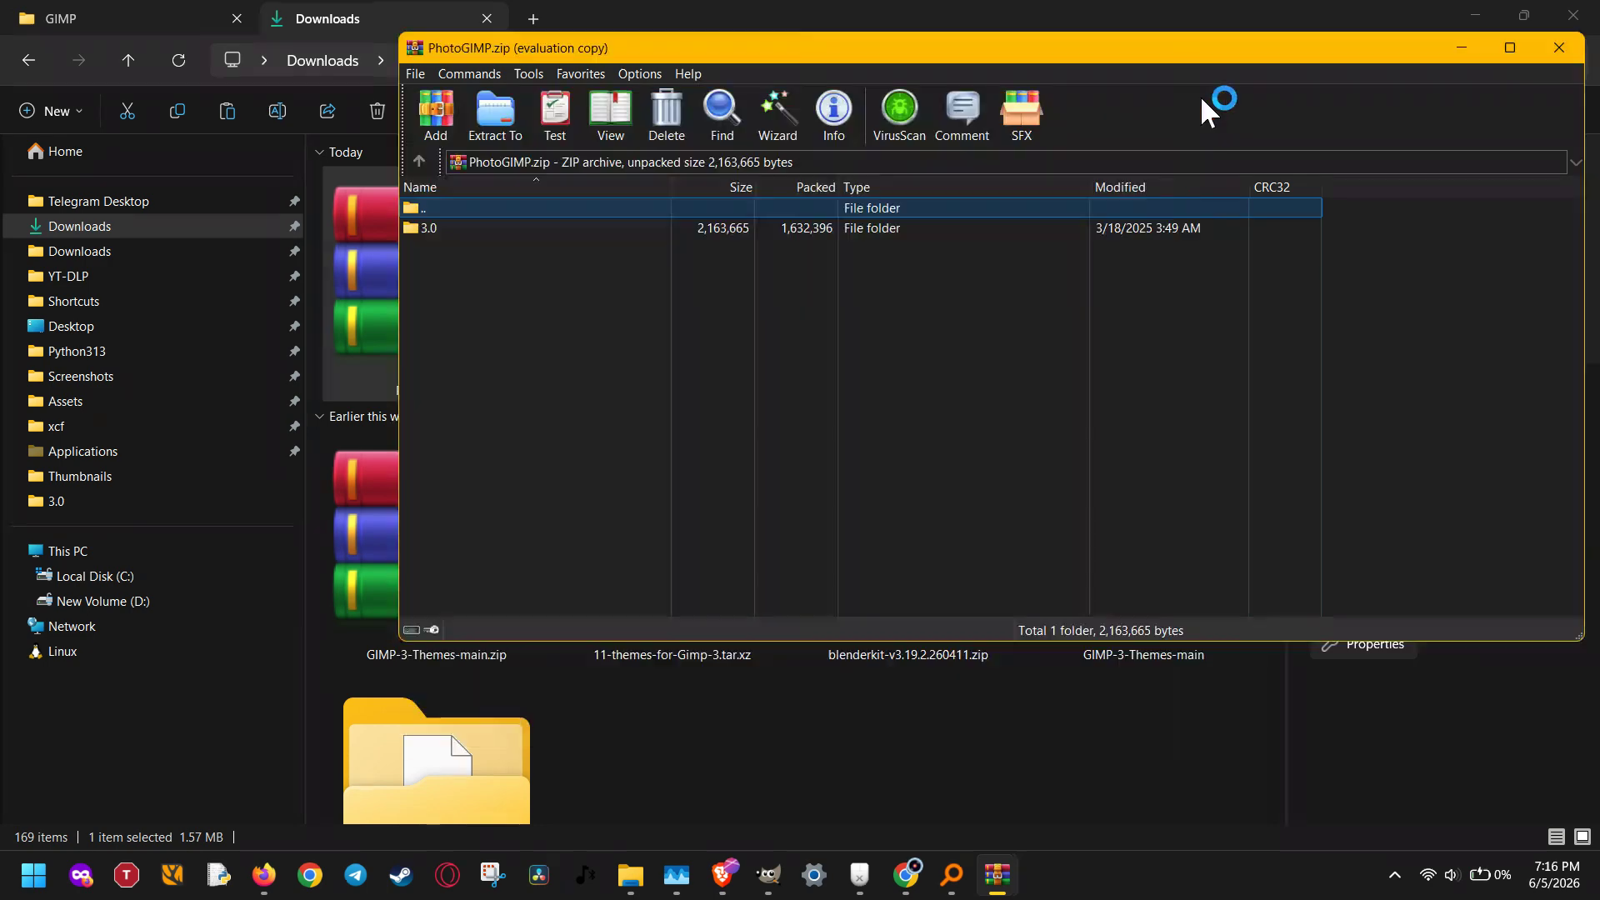
double_click(467, 227)
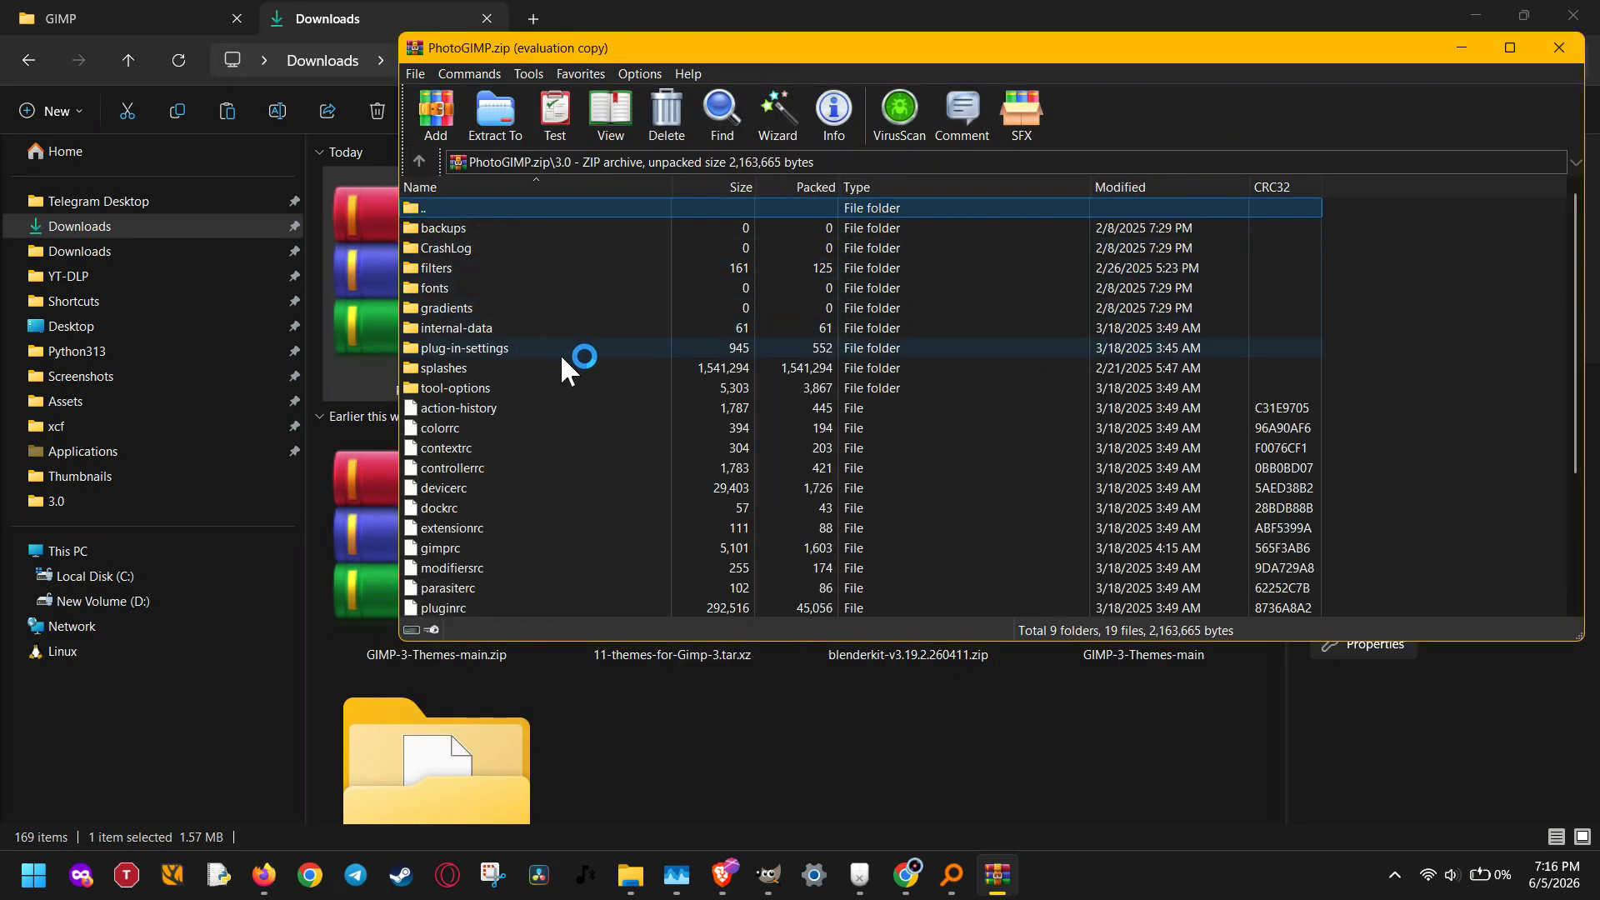
left_click(585, 372)
key("s")
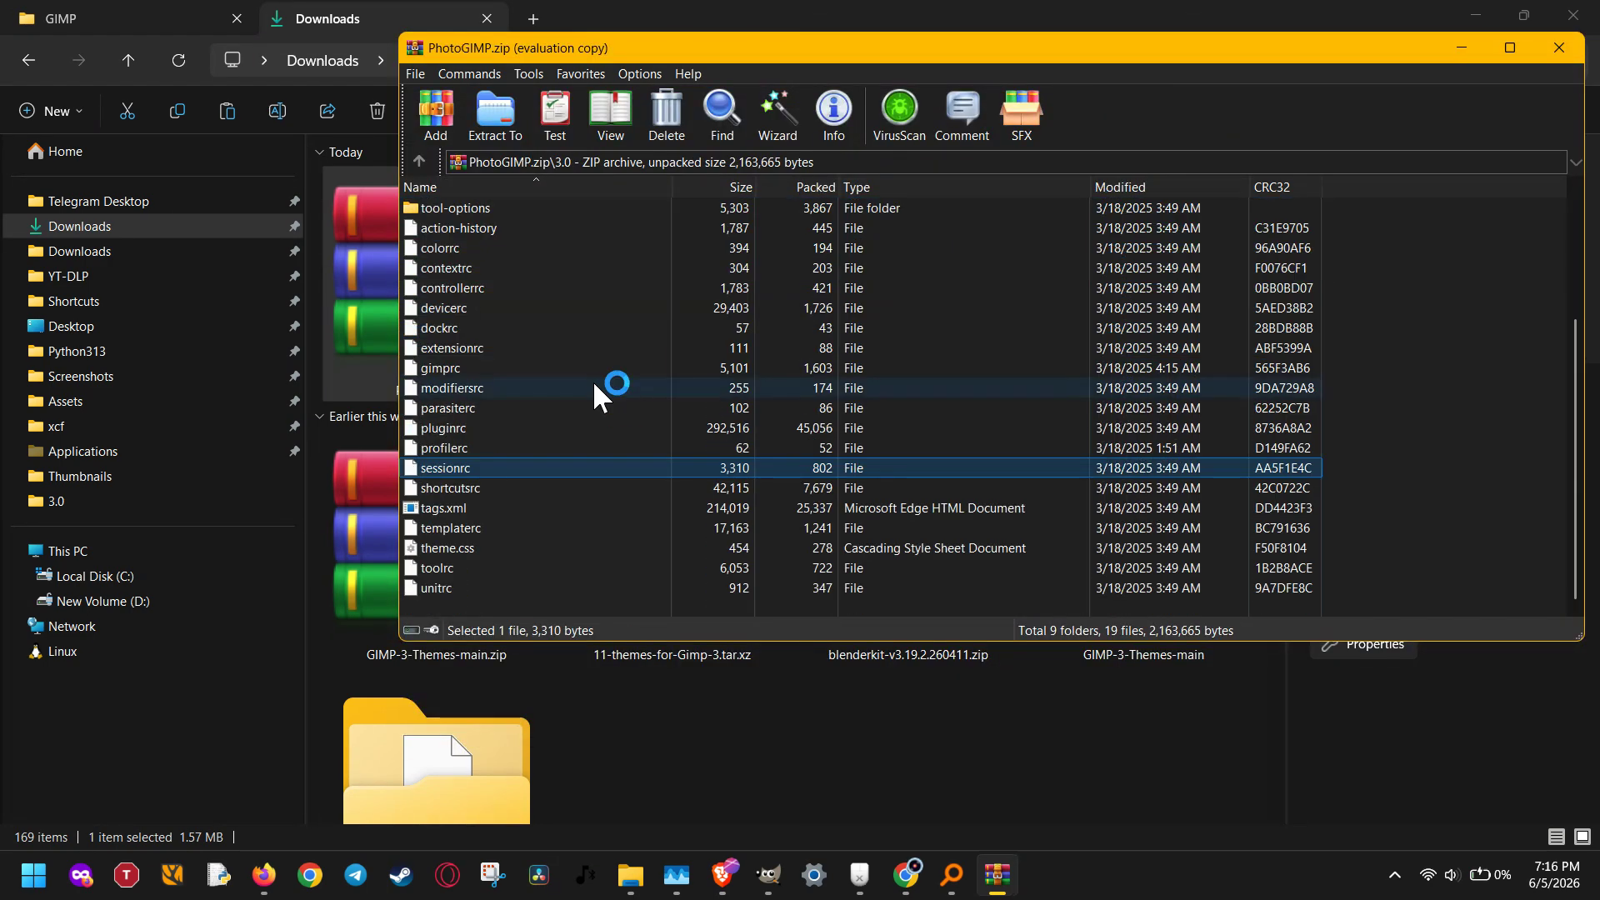
left_click(477, 487)
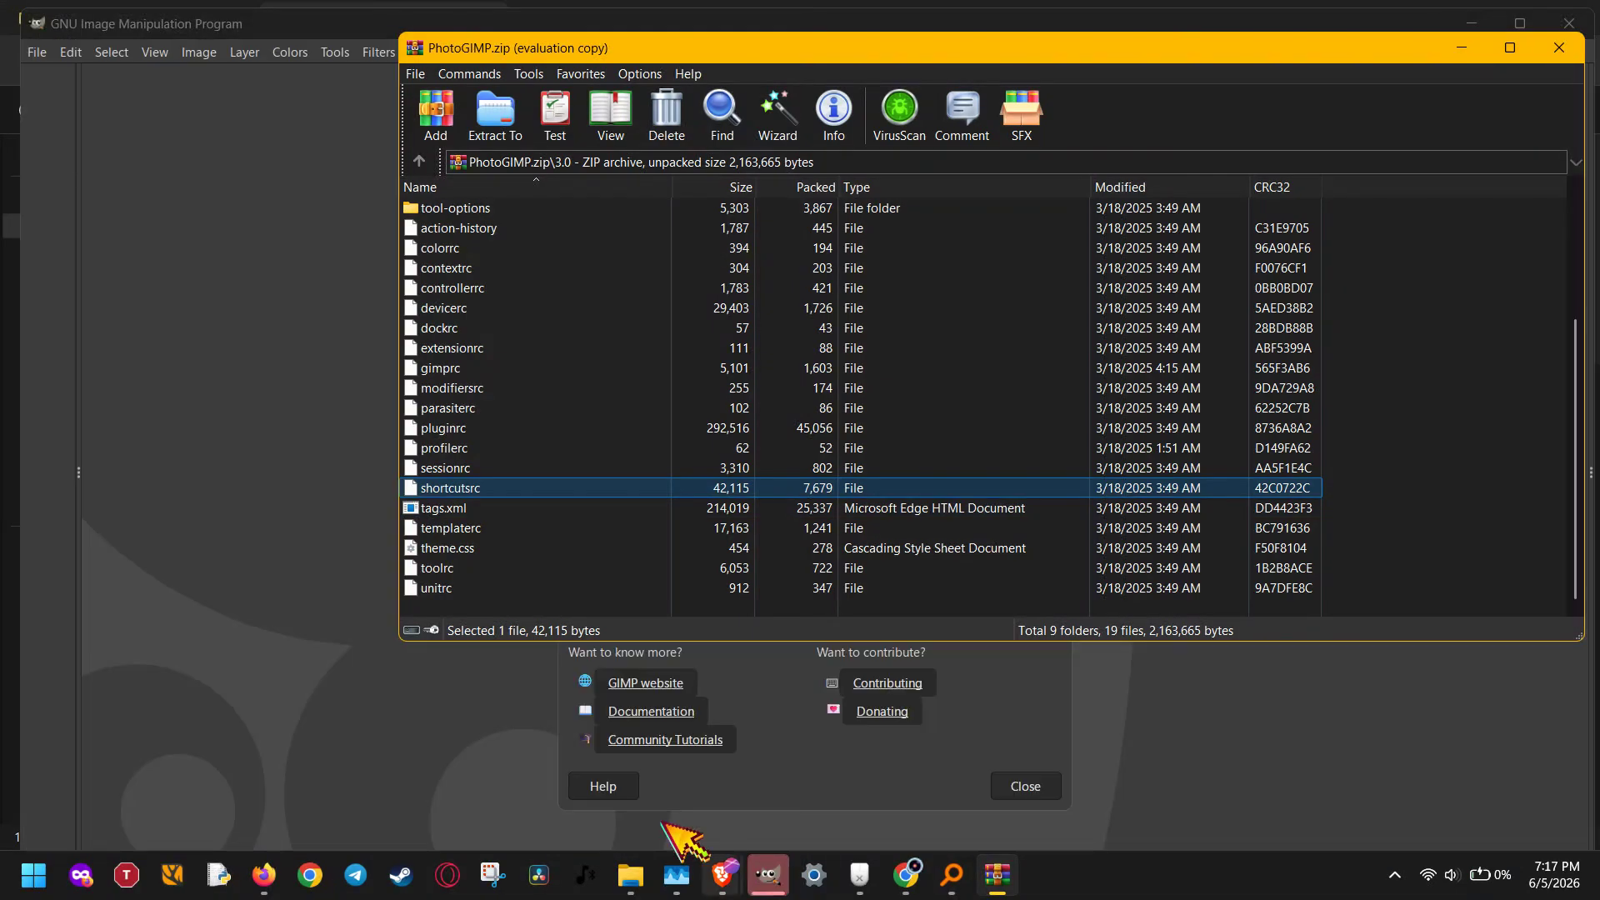
Bring GIMP to the front, close its Welcome dialog and maximize the main window.
mouse_move(724, 875)
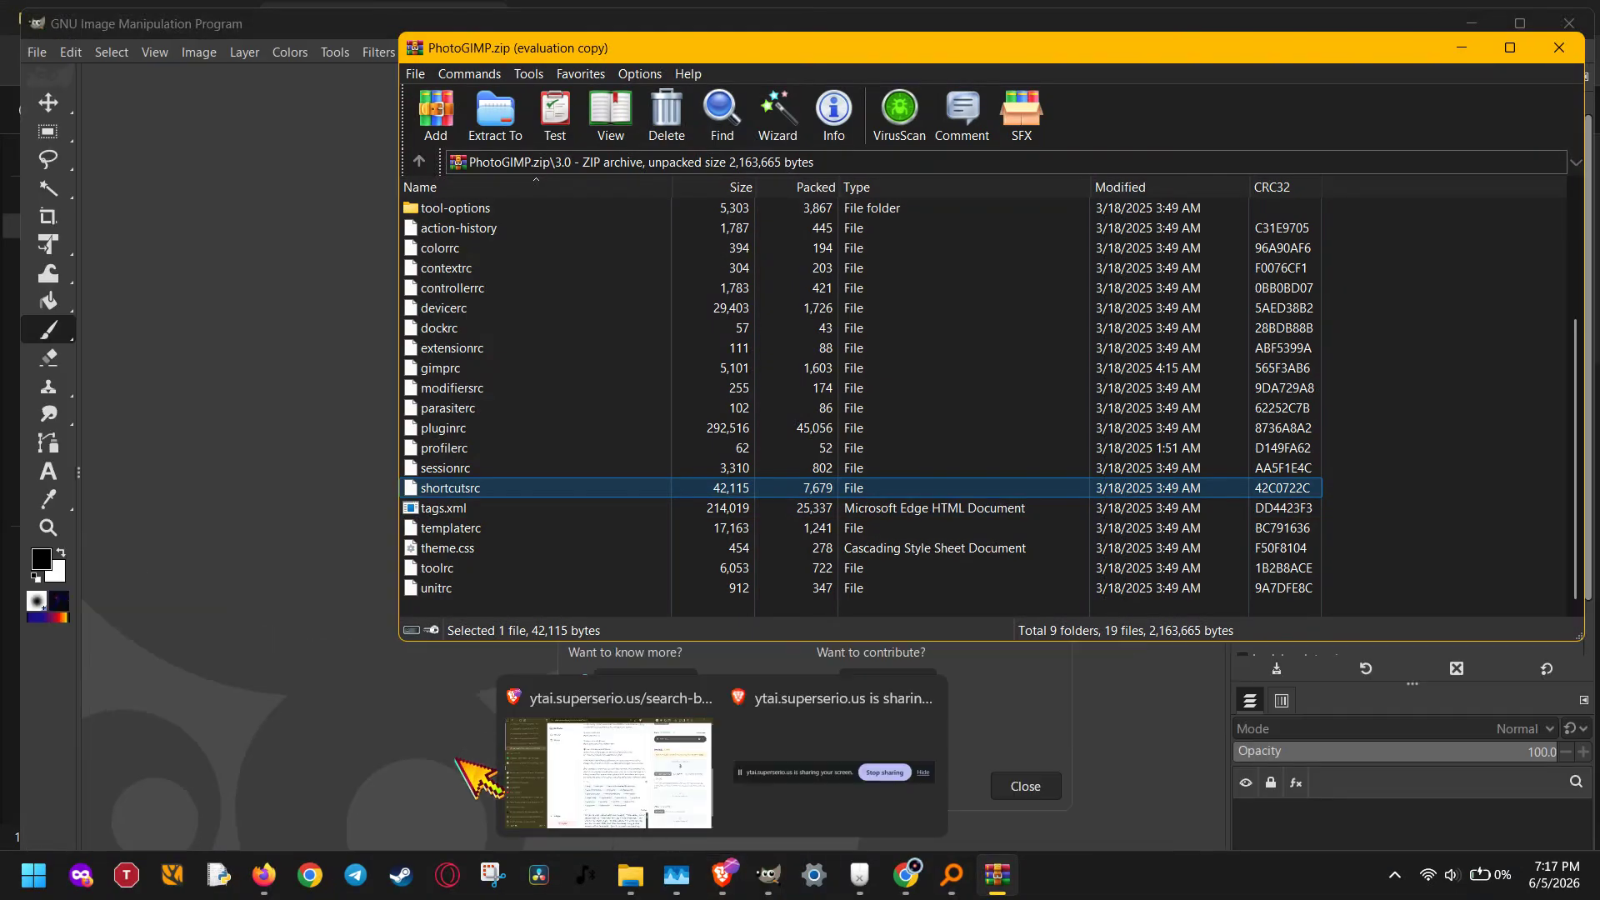
left_click(1005, 730)
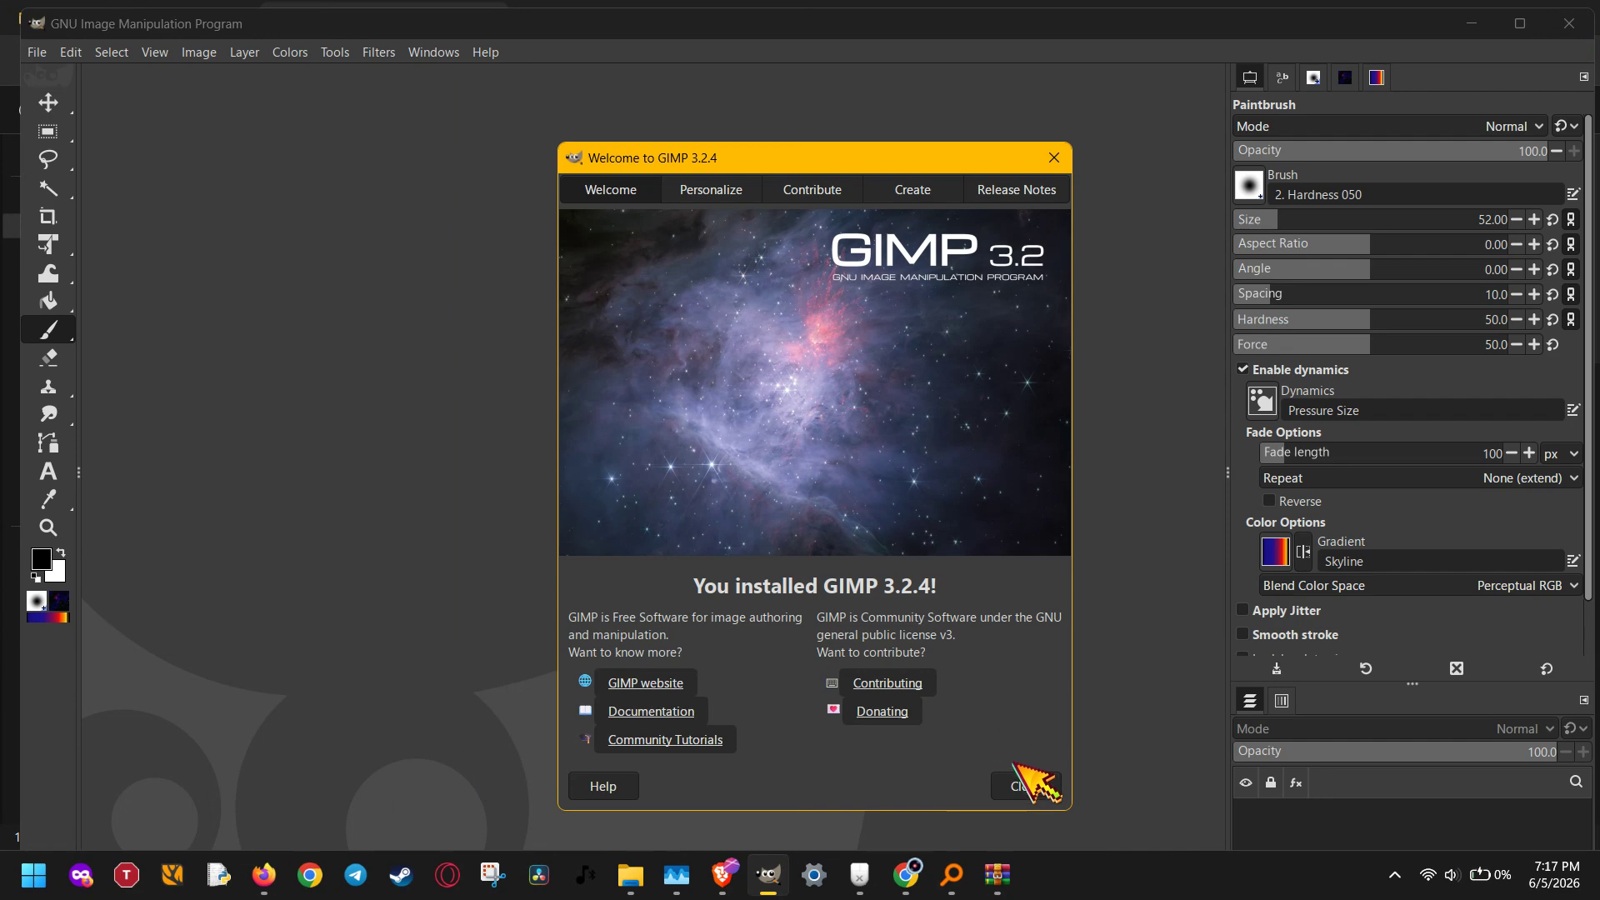
left_click(1027, 789)
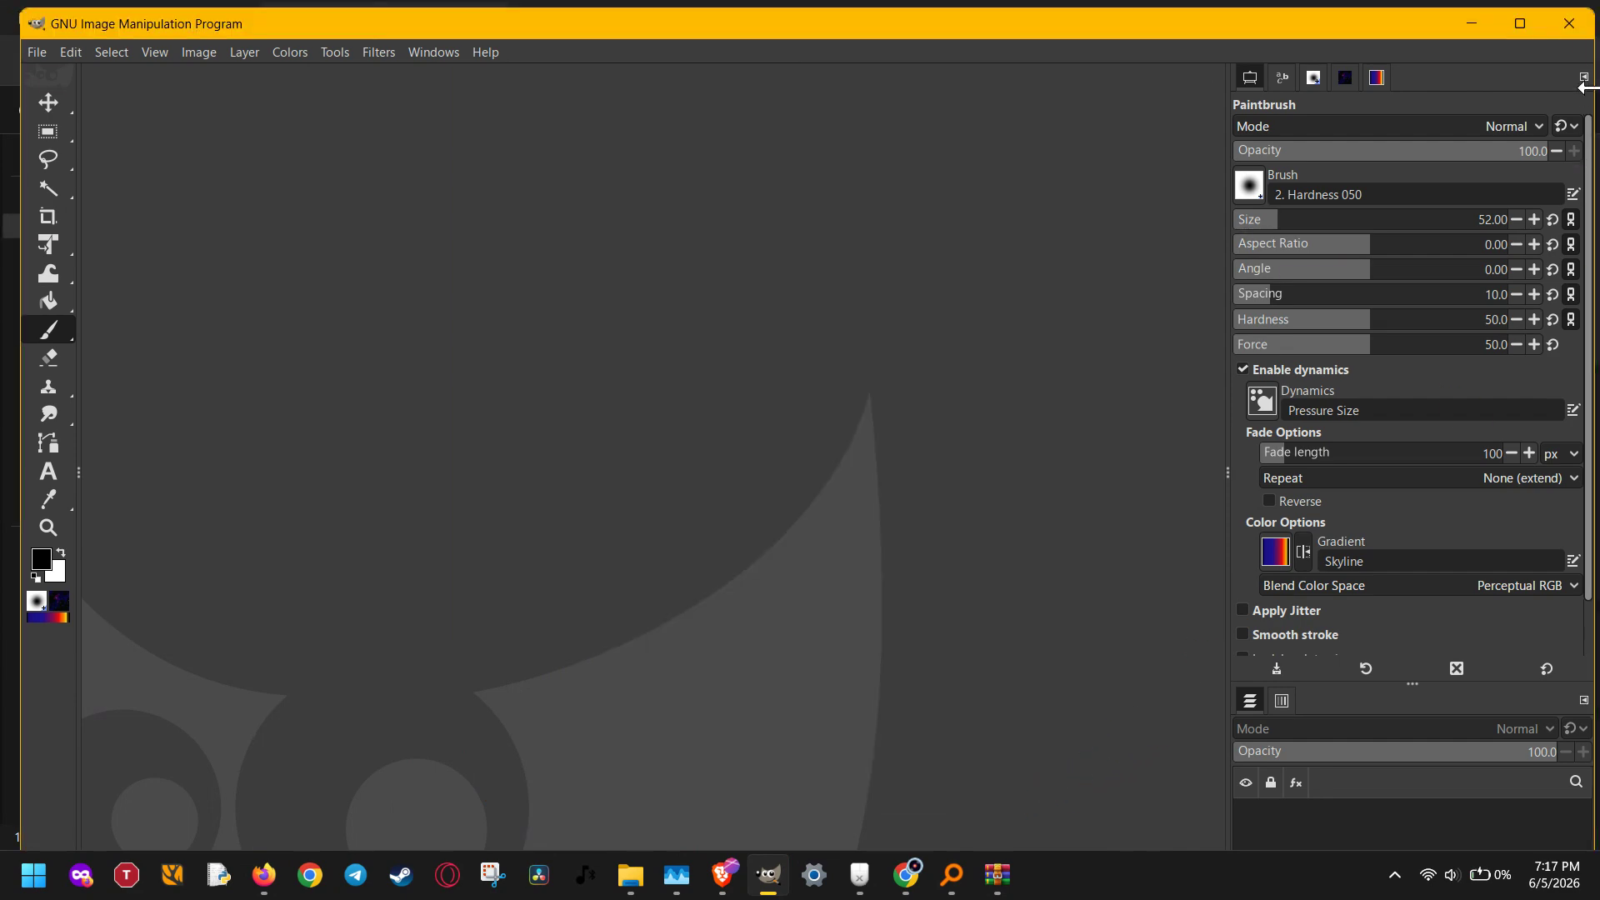
left_click(1520, 24)
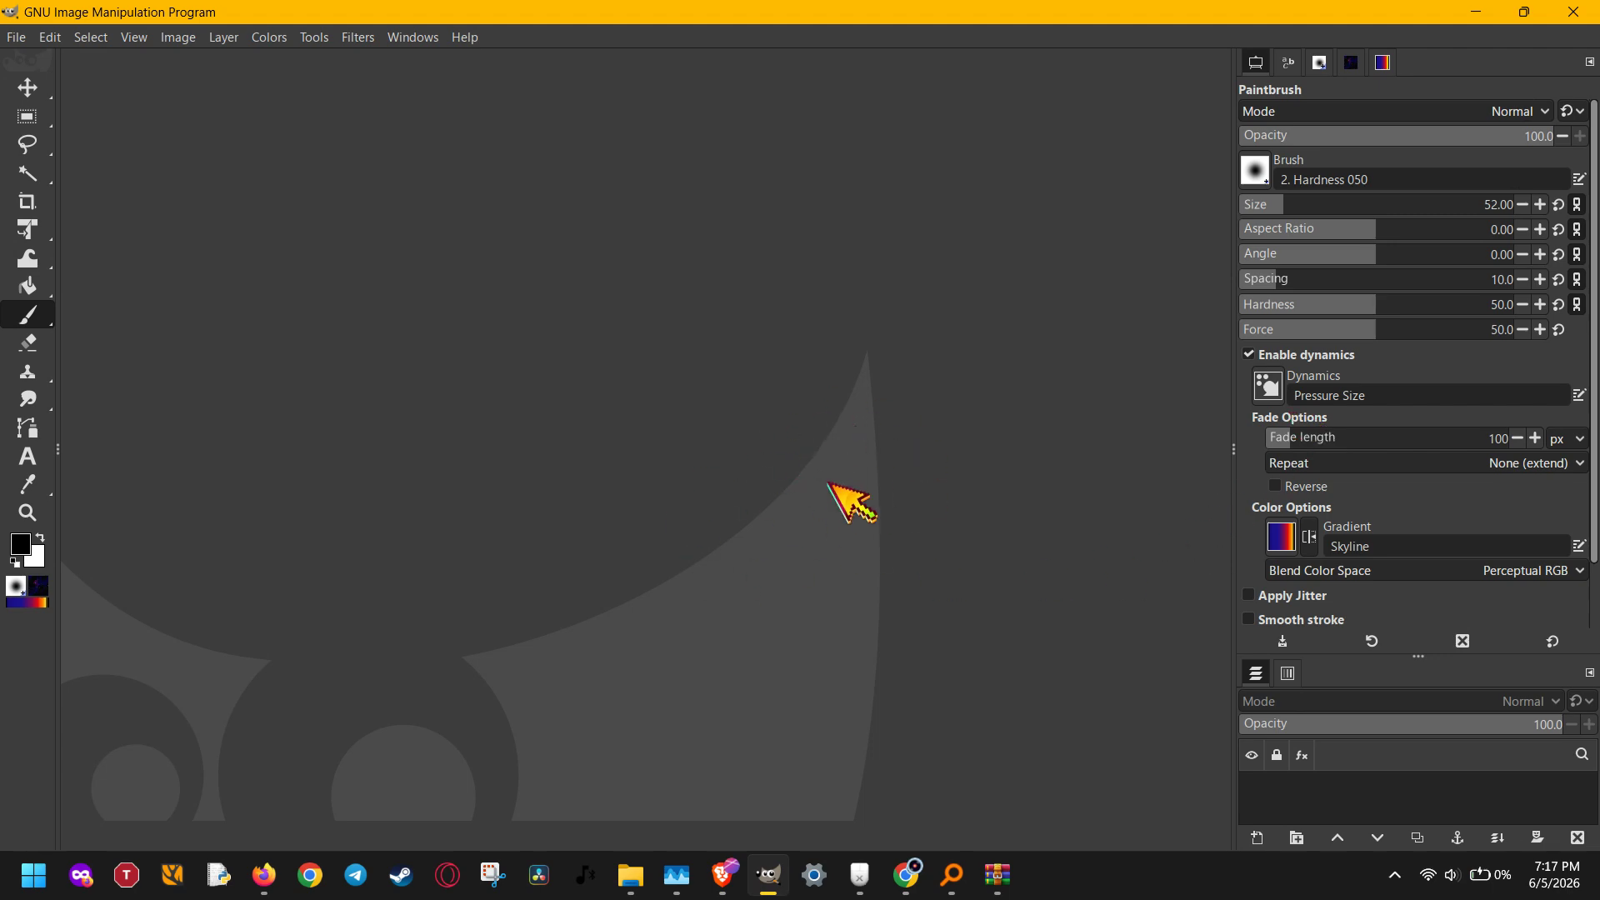
Return to the PhotoGIMP.zip archive and view the file actions available for shortcutsrc, including Delete files.
left_click(997, 875)
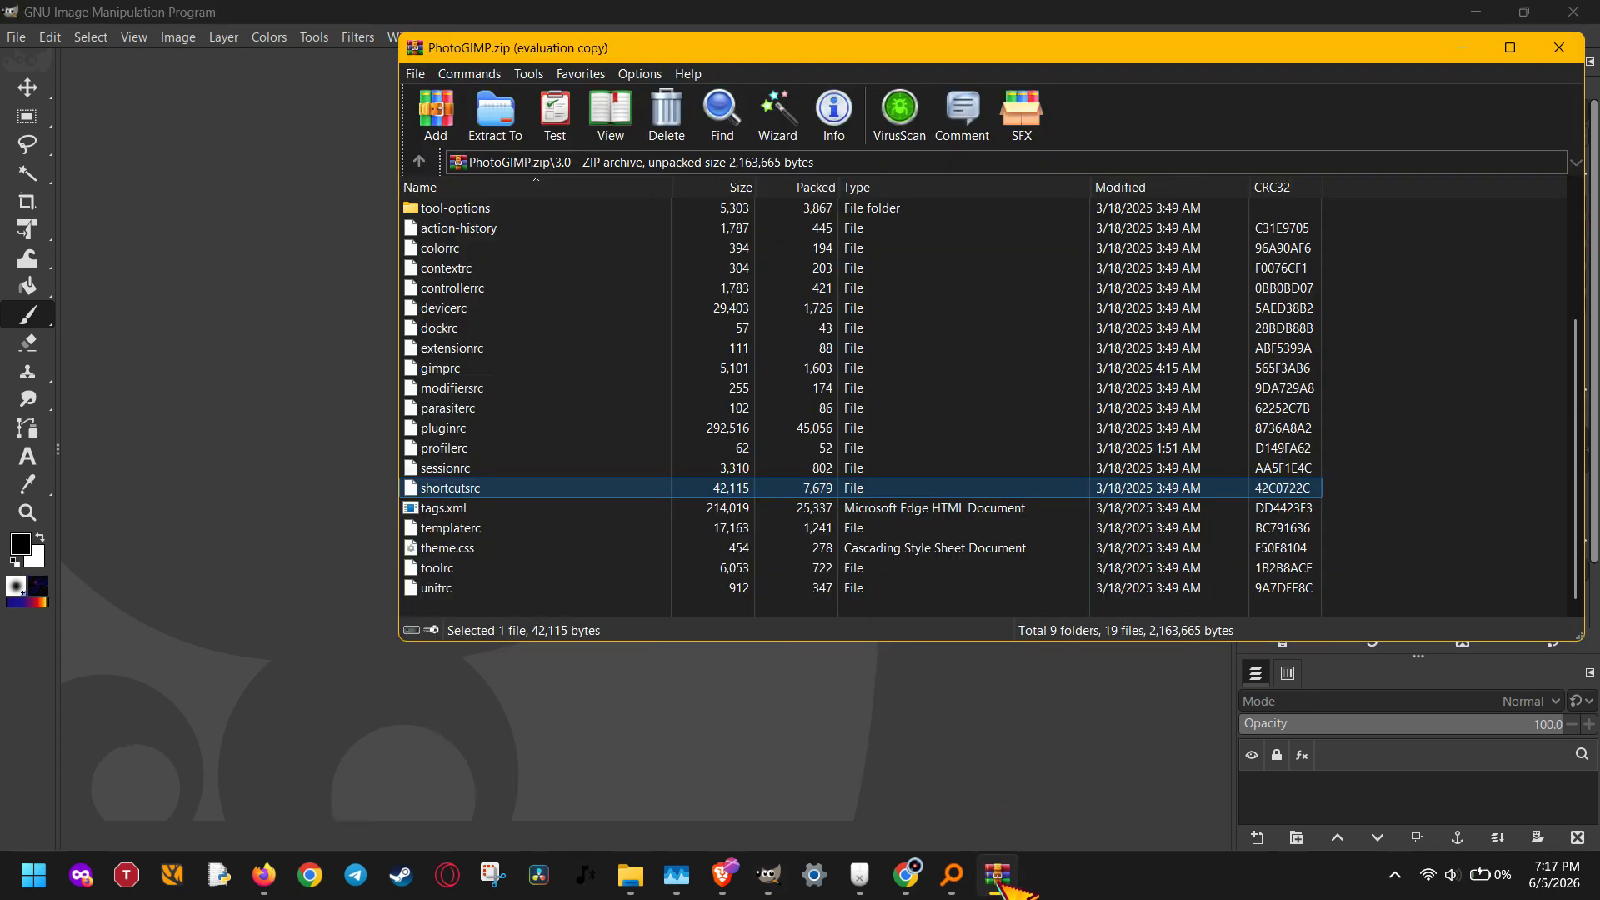
right_click(514, 488)
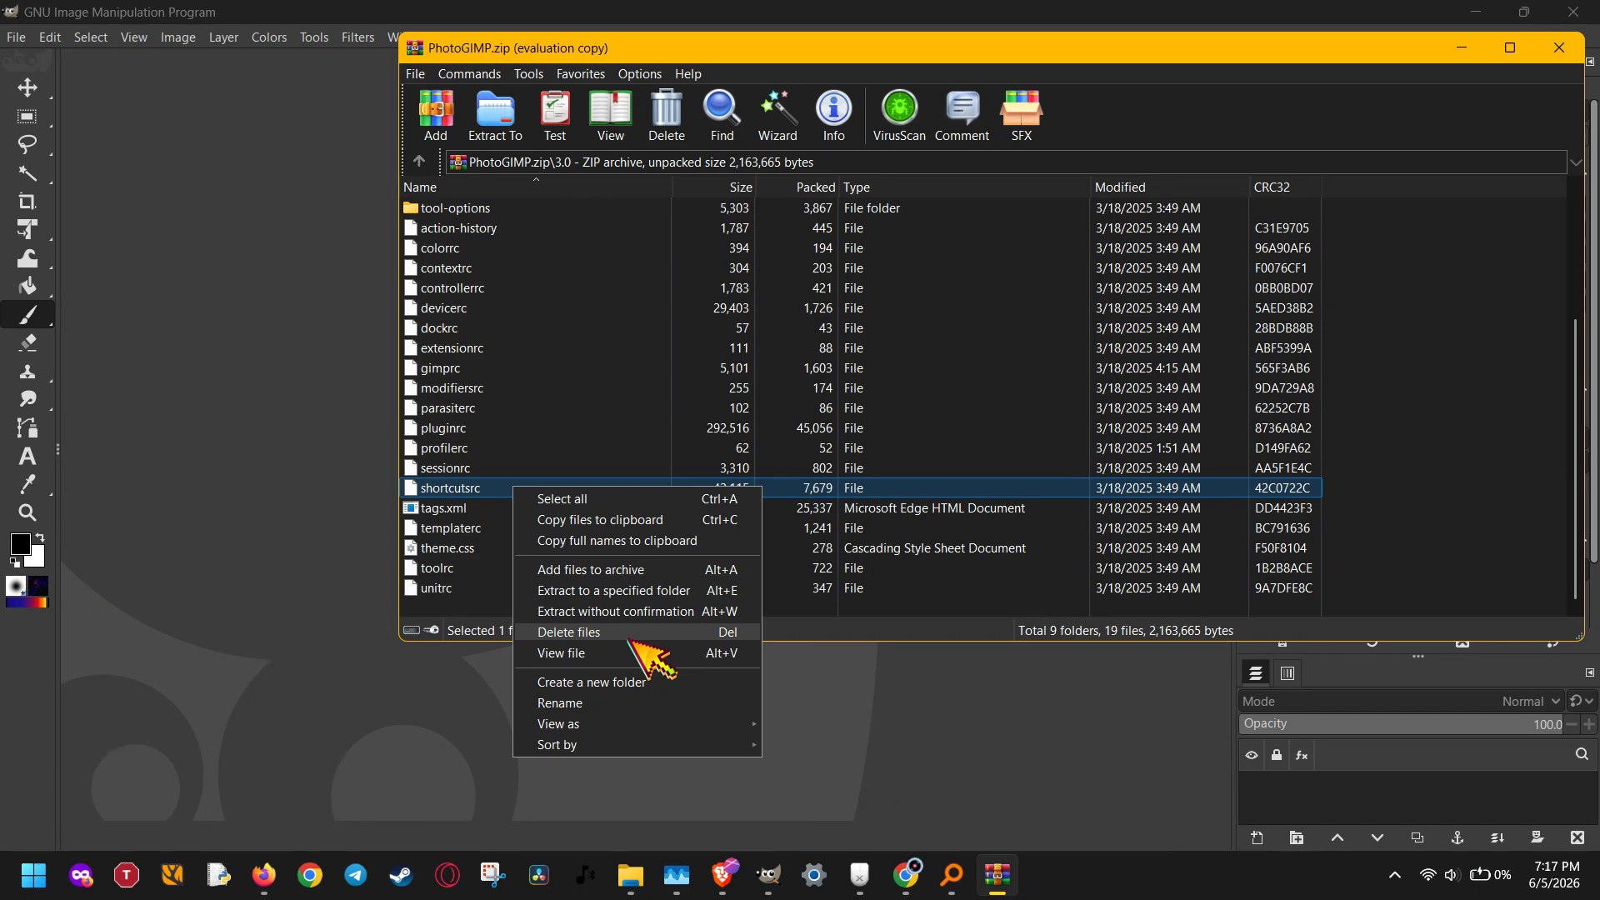
mouse_move(744, 863)
left_click(834, 783)
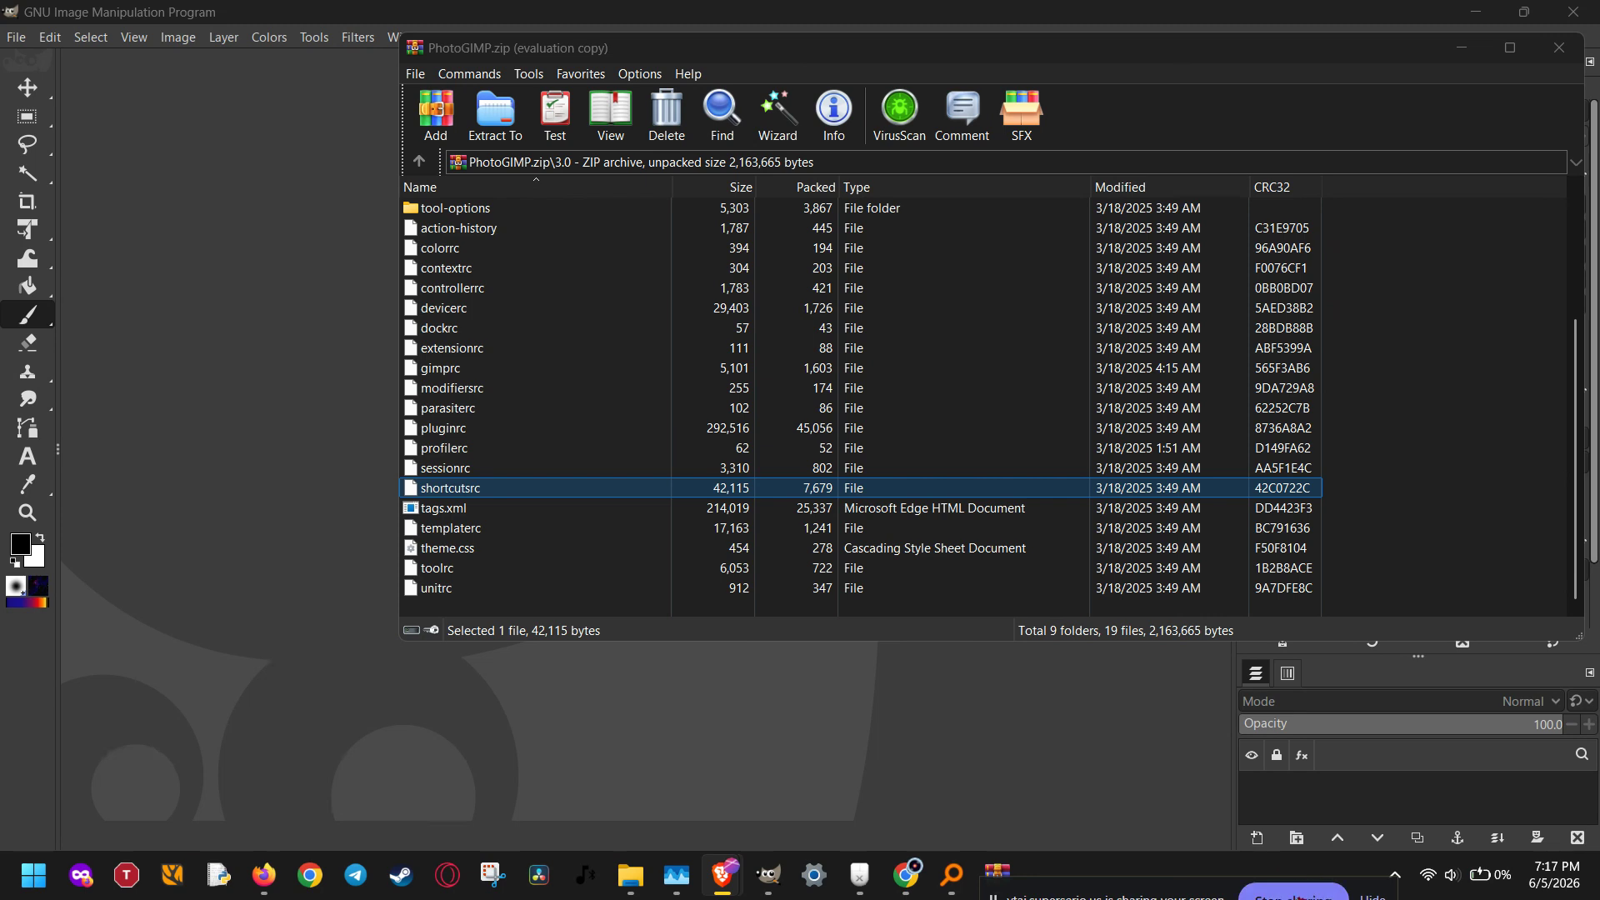